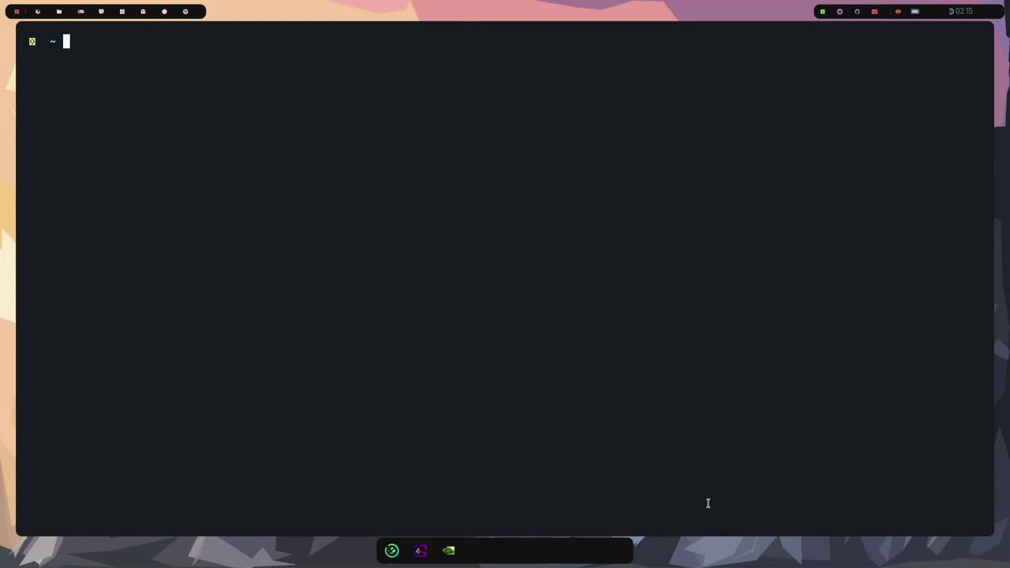
Step: Show the app launcher twice, then the Goodbye power menu, then the sidebar dashboard
key("super+d")
key("Escape")
key("super+x")
key("super+a")
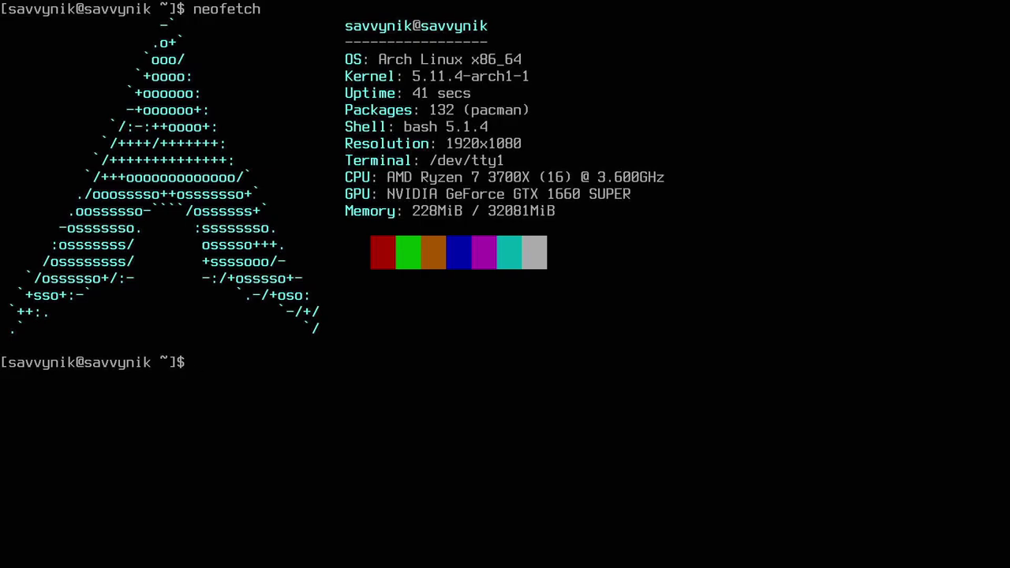
Step: Print the current directory, then update and install base-devel, git, vim and cronie with pacman
type("pwd")
key("Return")
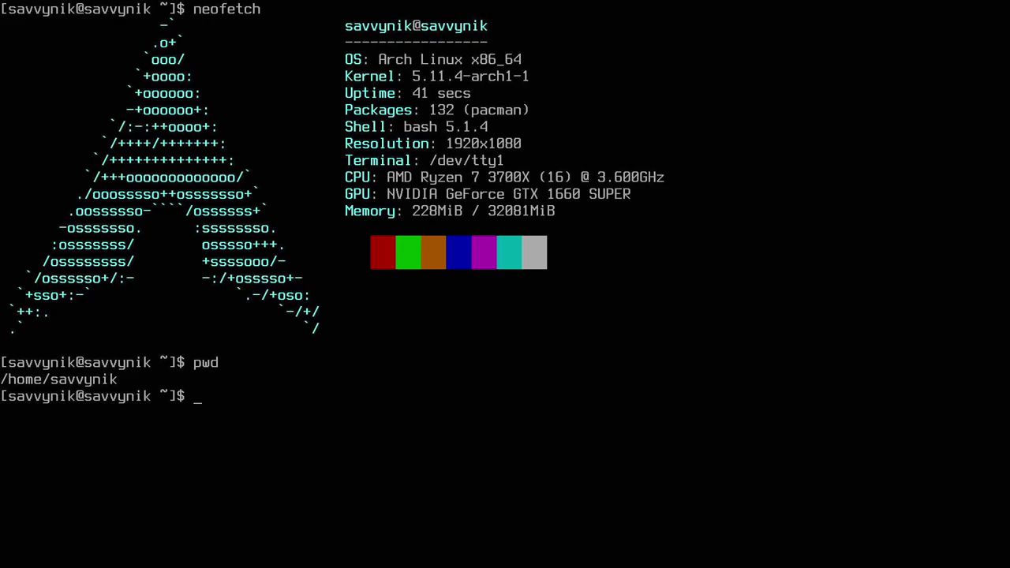
type("sudo pacman -Syu base-devel git")
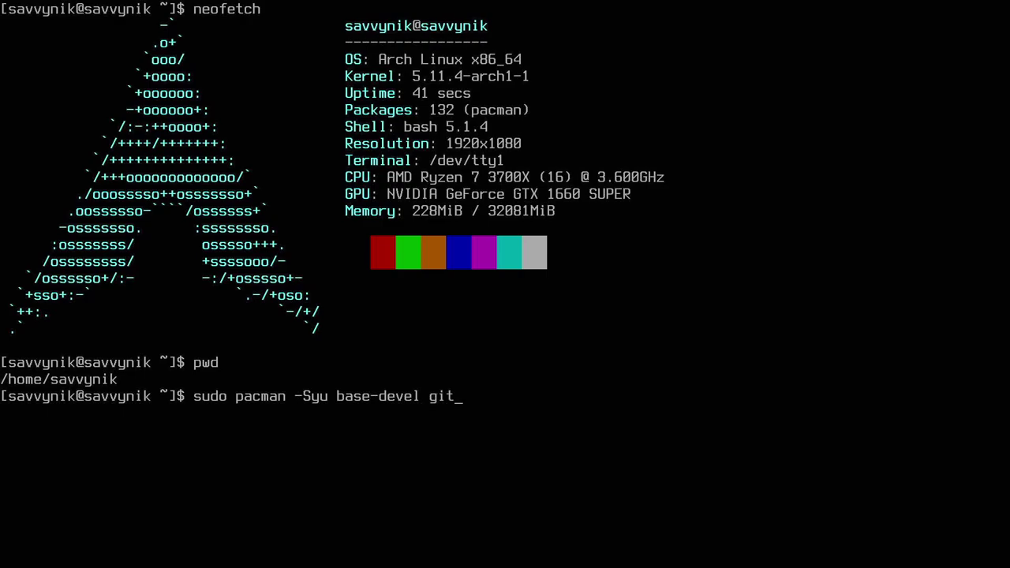
type(" vim cronie")
key("Return")
key("Return")
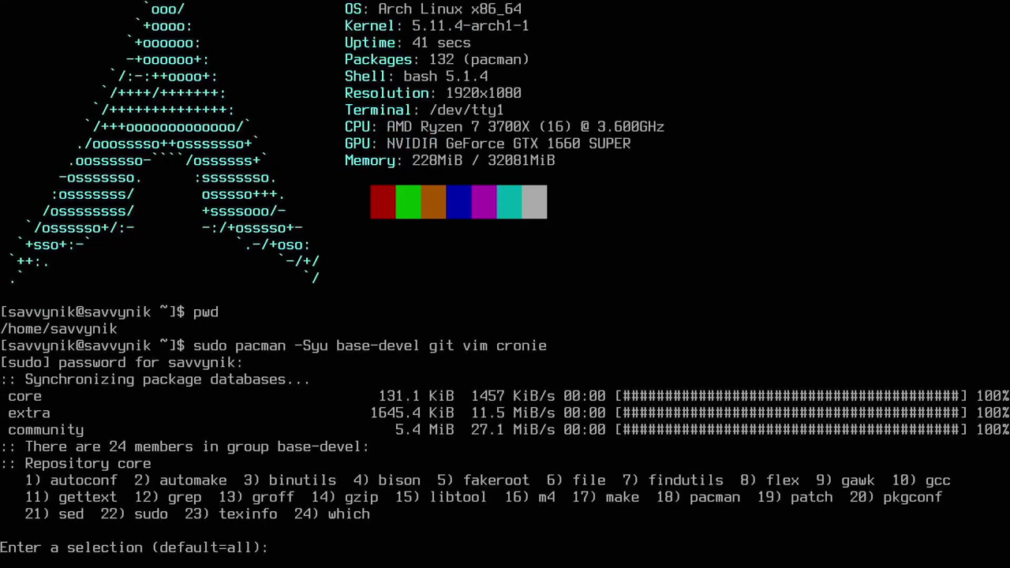
key("Return")
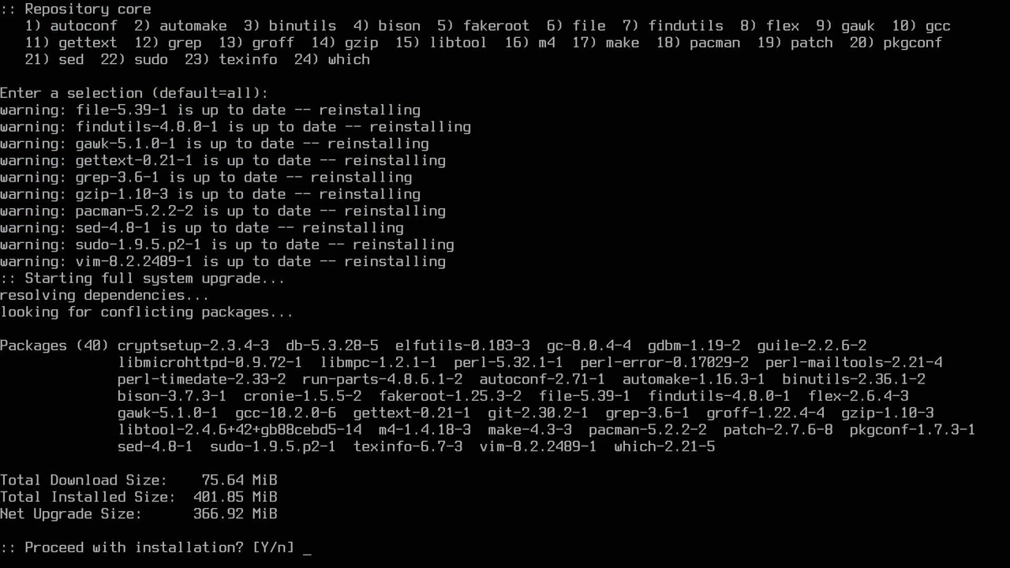
key("Return")
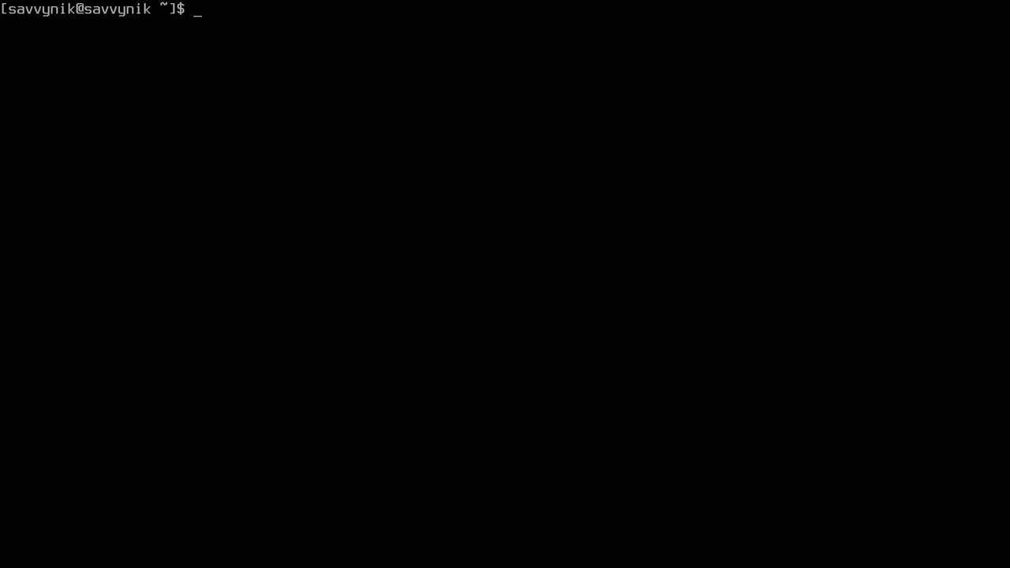
Step: Install xorg and libx11 with pacman, accepting all 48 group members and 112 packages
type("sudo pacman -Syu xorg l")
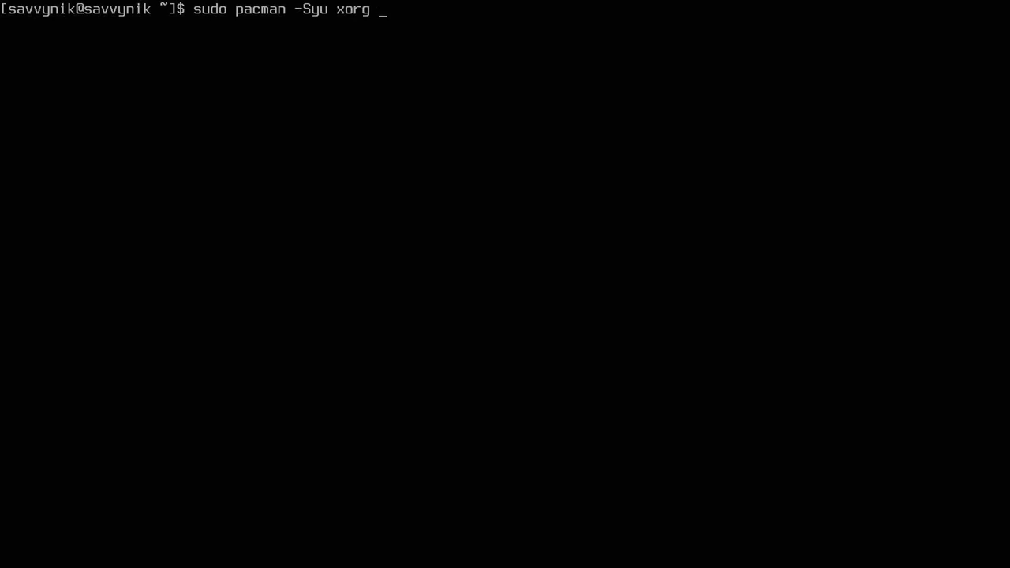
type("ibx11")
key("Return")
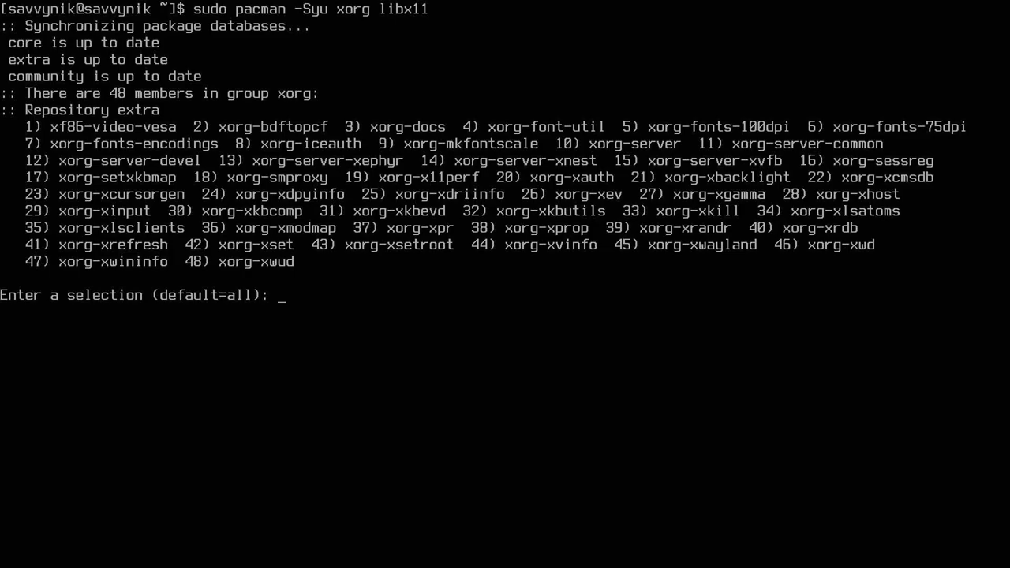
key("Return")
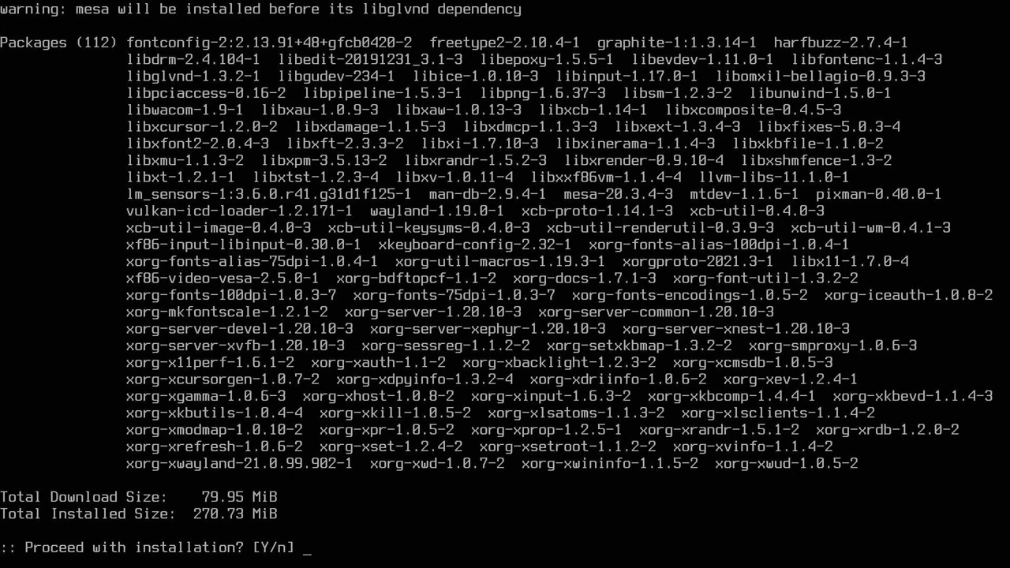
key("Return")
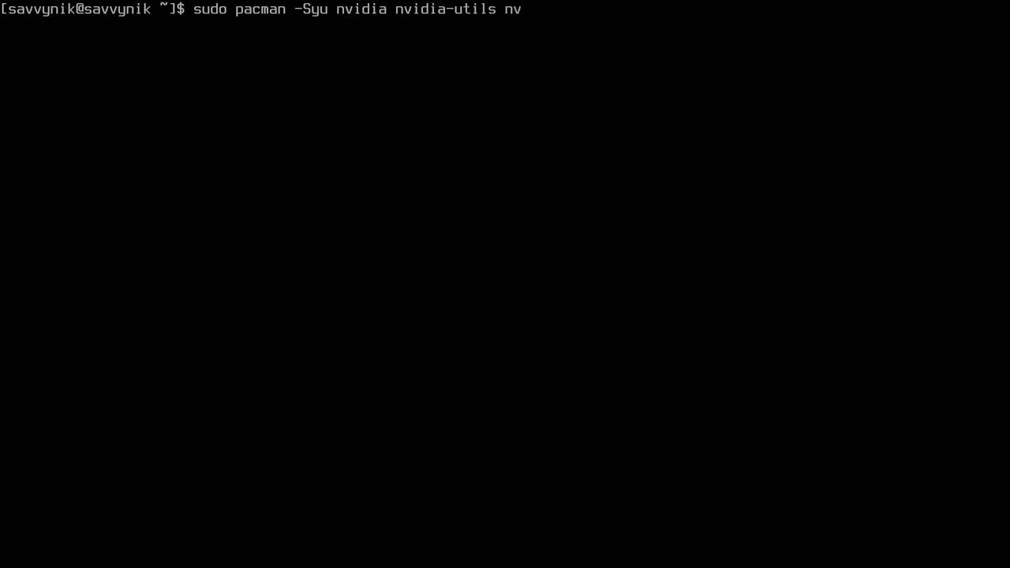
Step: Install nvidia, nvidia-utils and nvidia-settings with pacman, confirming the 59 packages
type("idis")
key("BackSpace")
type("a-settings")
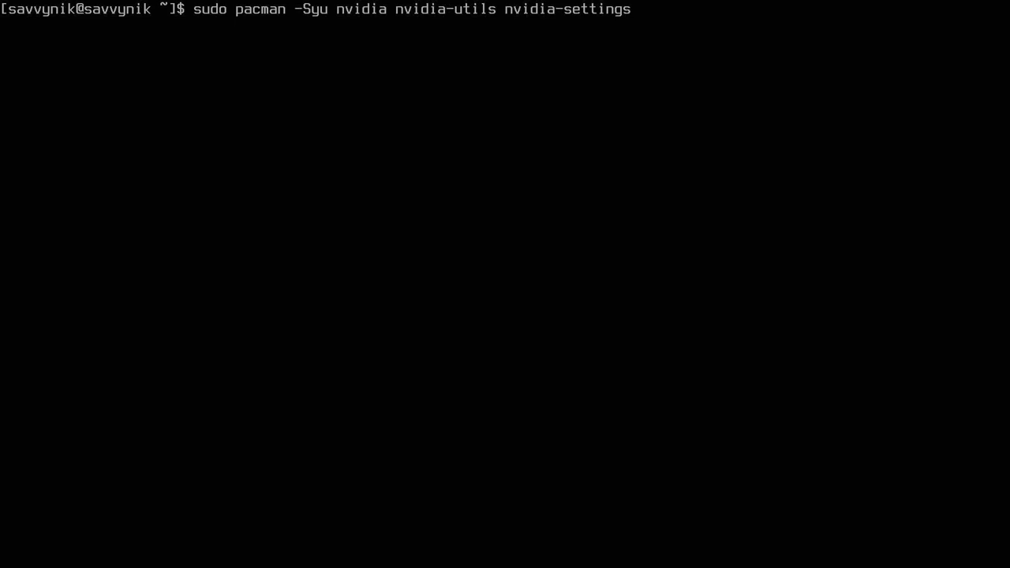
key("Return")
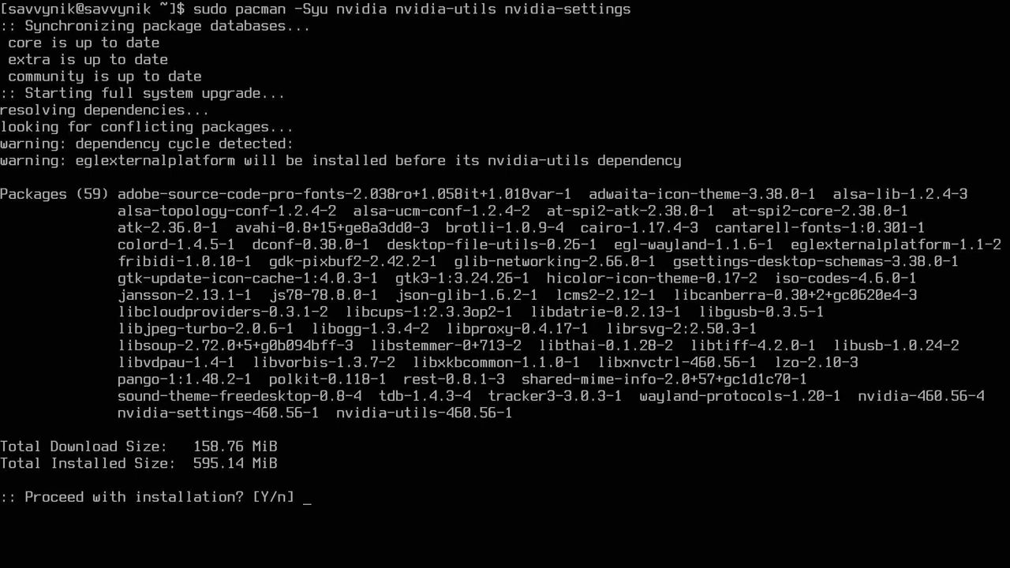
key("Return")
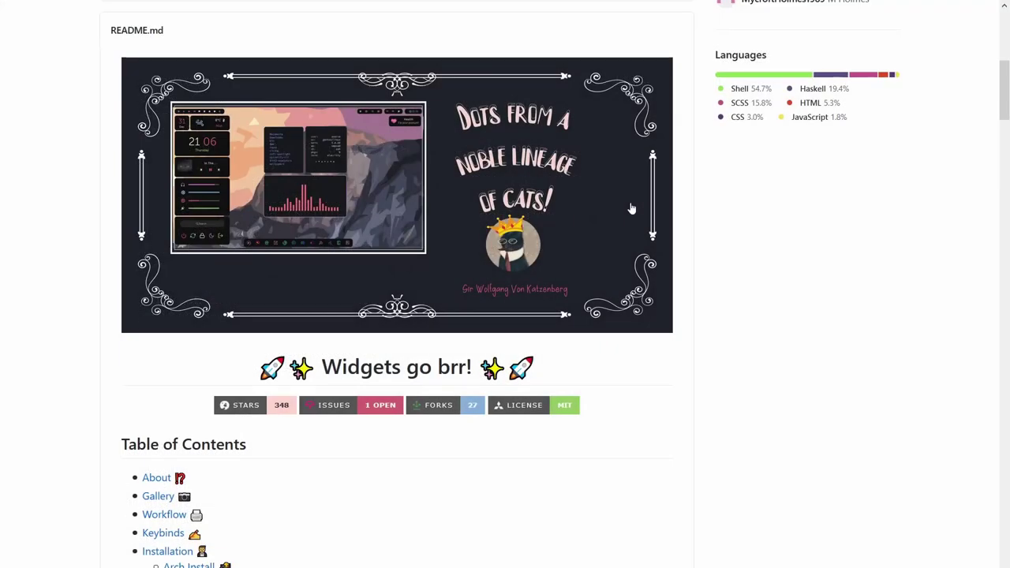
scroll(631, 206, "down", 5)
scroll(631, 208, "down", 2)
scroll(631, 208, "down", 3)
scroll(631, 207, "down", 2)
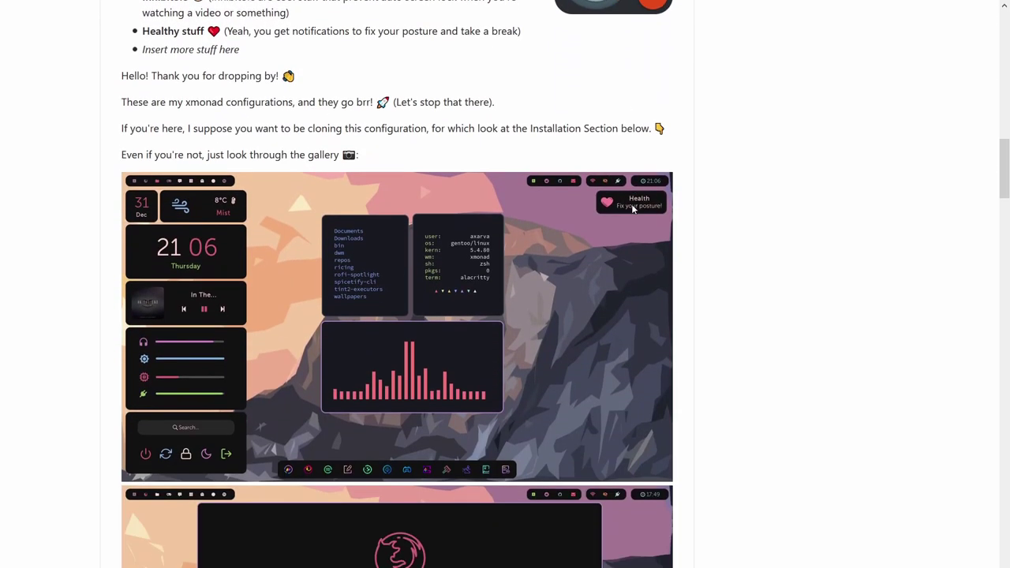
scroll(632, 207, "down", 3)
scroll(633, 211, "down", 2)
scroll(633, 212, "down", 3)
scroll(633, 211, "down", 2)
scroll(633, 211, "down", 3)
scroll(633, 210, "down", 2)
scroll(633, 210, "down", 4)
scroll(633, 211, "down", 2)
scroll(636, 212, "down", 4)
scroll(636, 212, "down", 2)
scroll(635, 212, "down", 4)
scroll(637, 211, "down", 2)
scroll(636, 211, "down", 4)
scroll(636, 212, "down", 2)
scroll(636, 211, "down", 4)
scroll(636, 210, "down", 1)
scroll(636, 213, "down", 4)
scroll(636, 214, "down", 2)
scroll(634, 213, "down", 4)
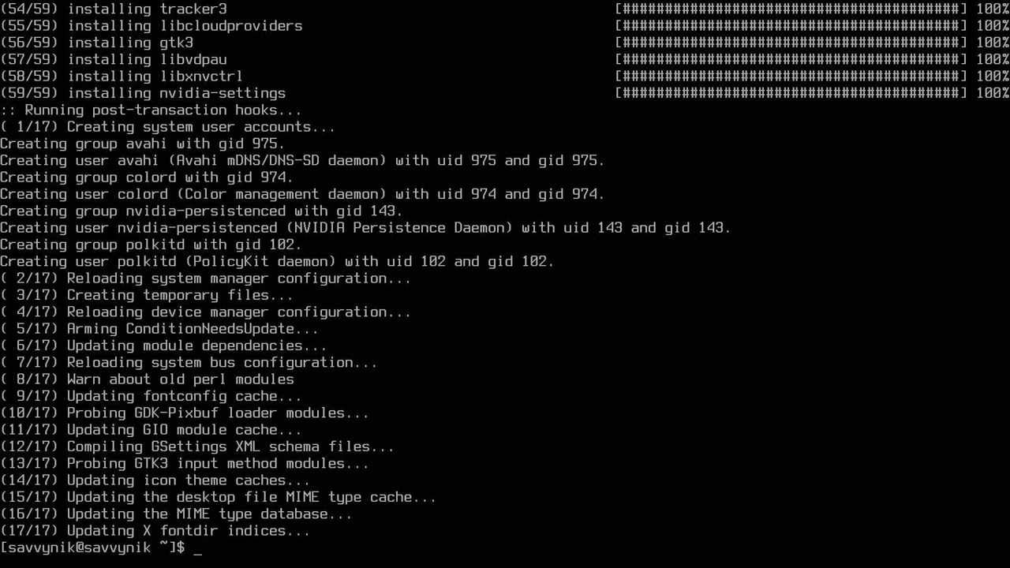
Step: Clone Axarva's dotfiles-2.0 repository from GitHub and list the home directory
type("git clone https://")
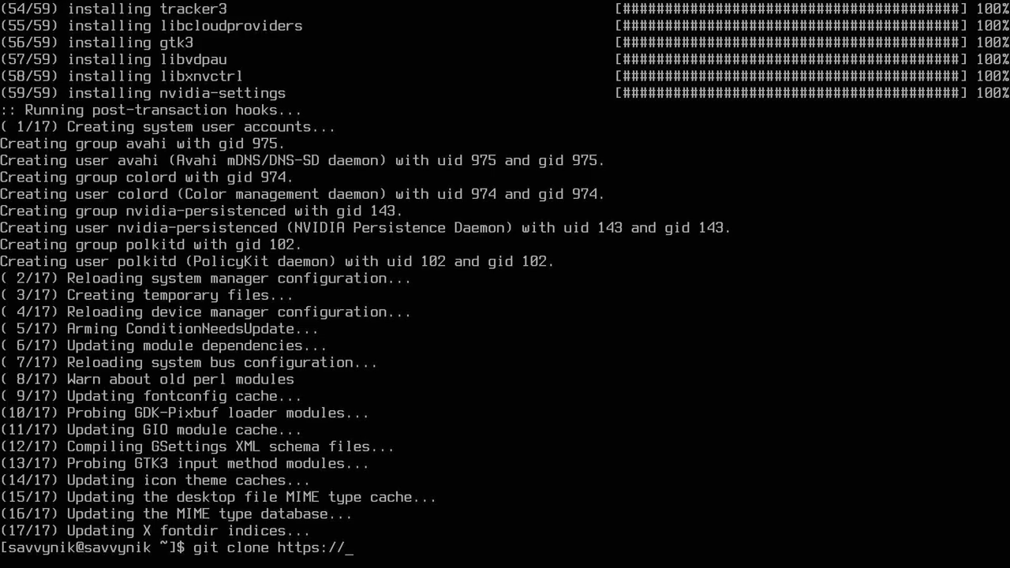
type("github.com/Axarva/dotfiles-2.0")
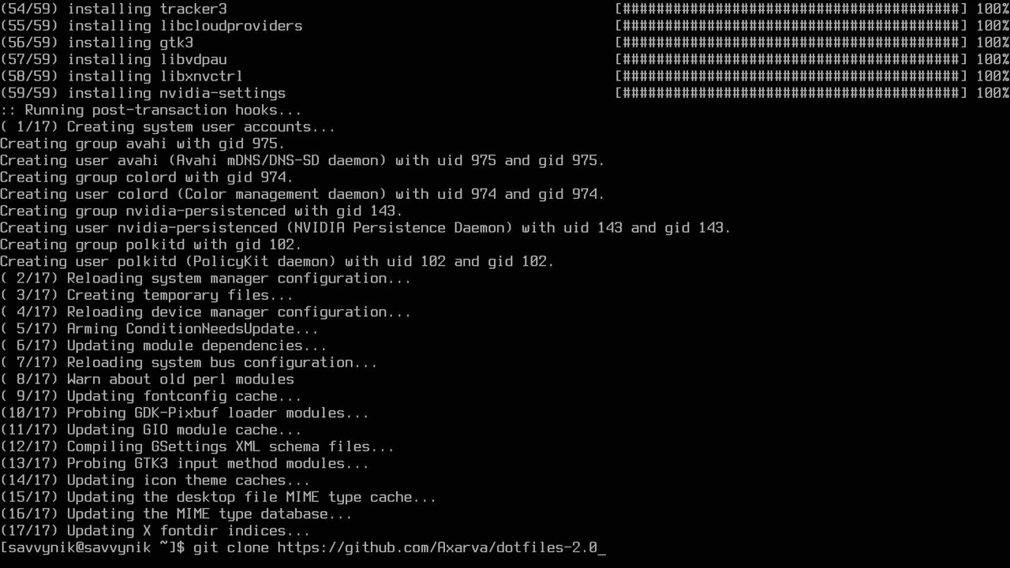
key("Return")
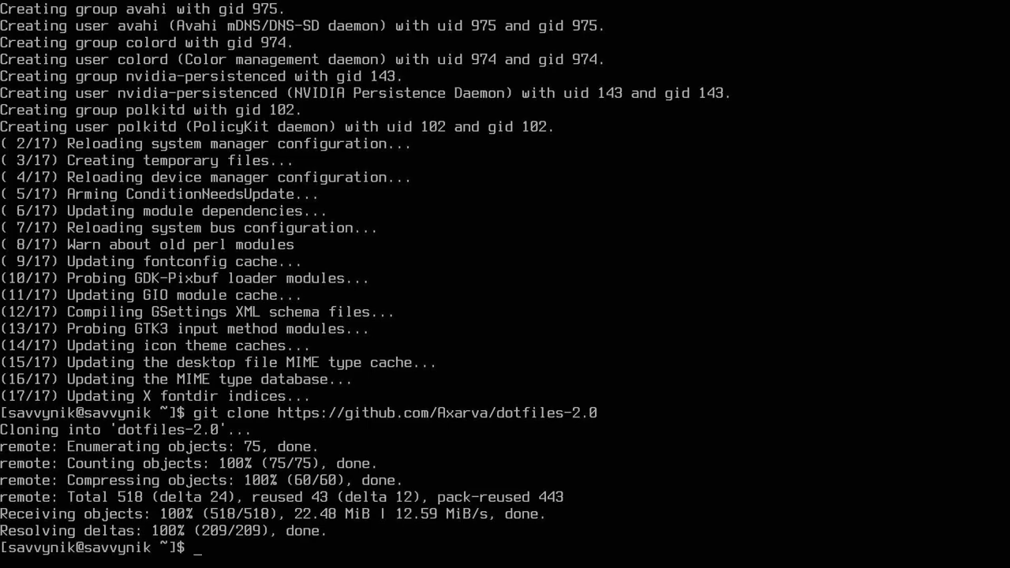
type("ls")
key("Return")
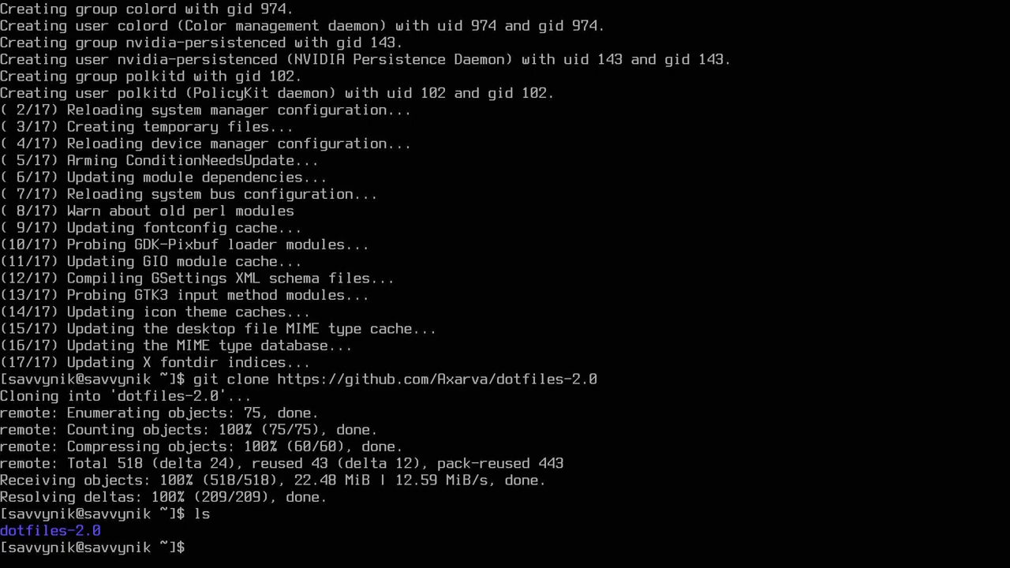
Step: Move into the dotfiles-2.0 folder and list its files
type("cd")
type(" d")
key("Tab")
key("Return")
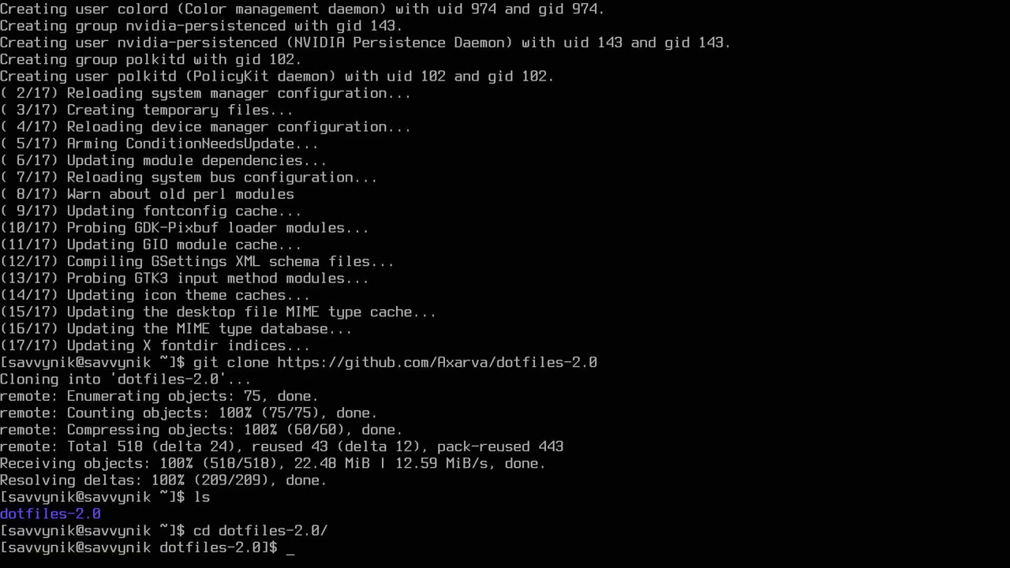
type("ls")
key("Return")
type("ch")
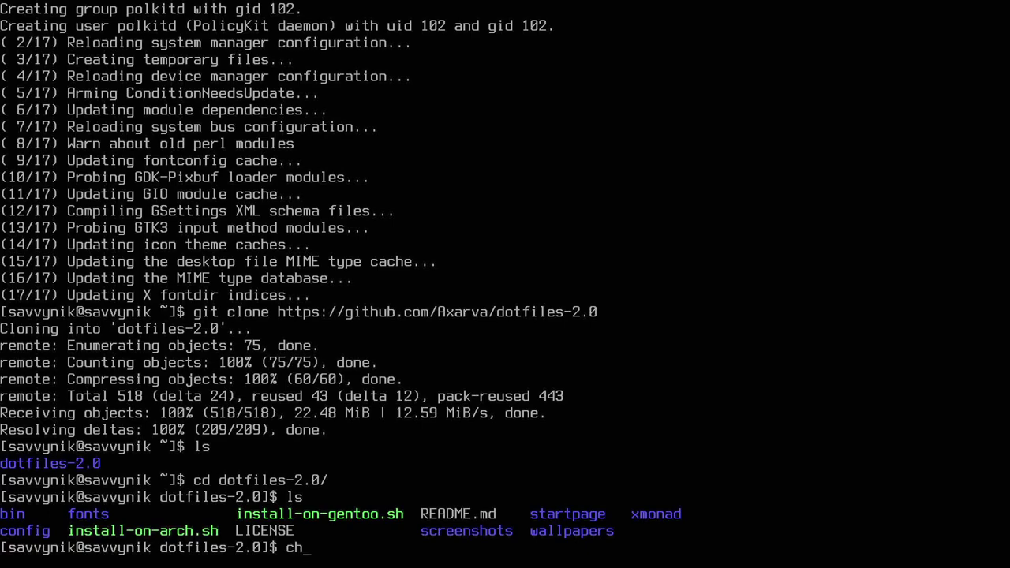
Step: Make install-on-arch.sh executable with chmod +x
type("mod +x ")
type("i")
key("Tab")
type("a")
key("Tab")
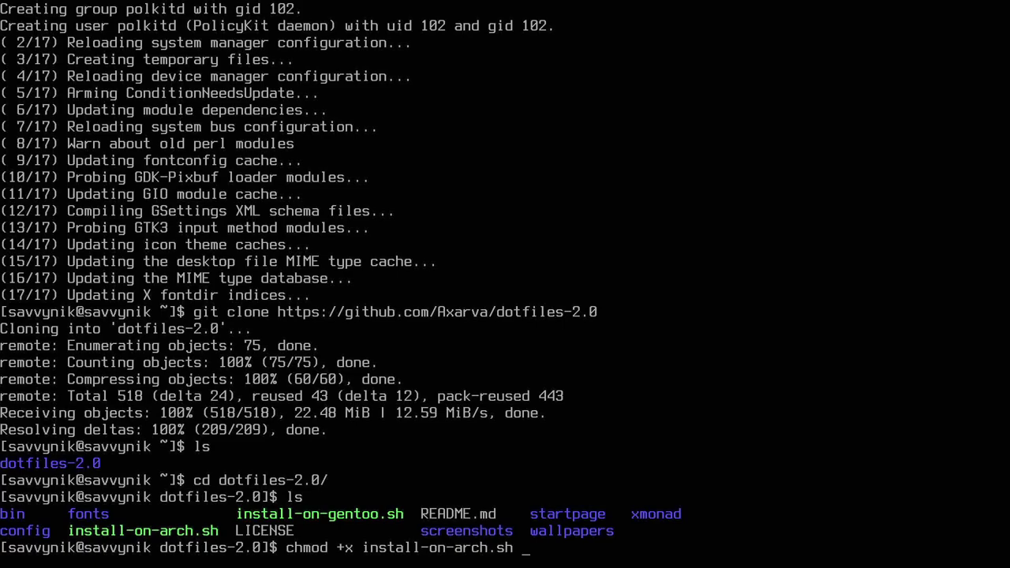
key("Return")
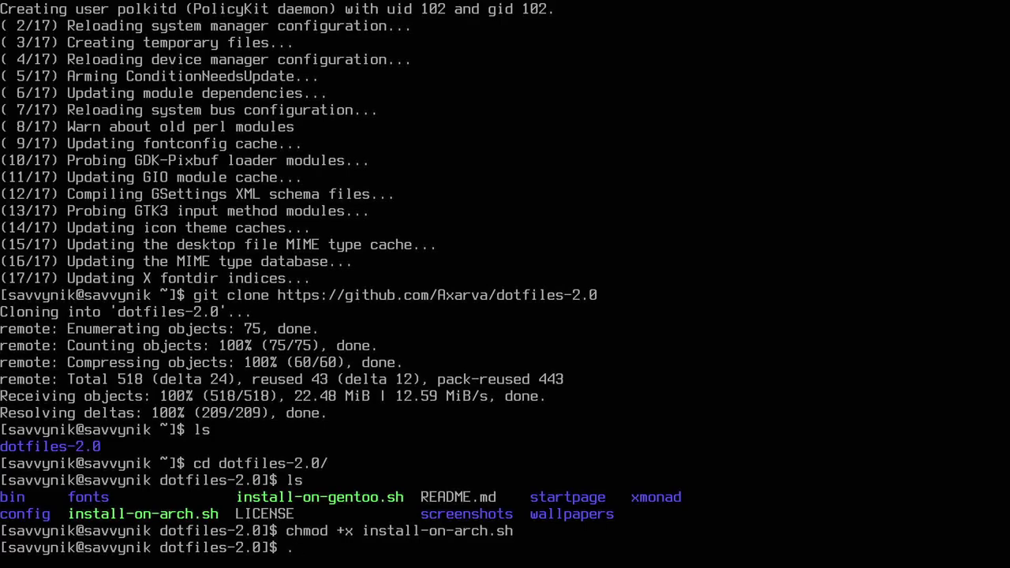
Step: Run ./install-on-arch.sh and supply the sudo password
type("/i")
key("Tab")
type("a")
key("Tab")
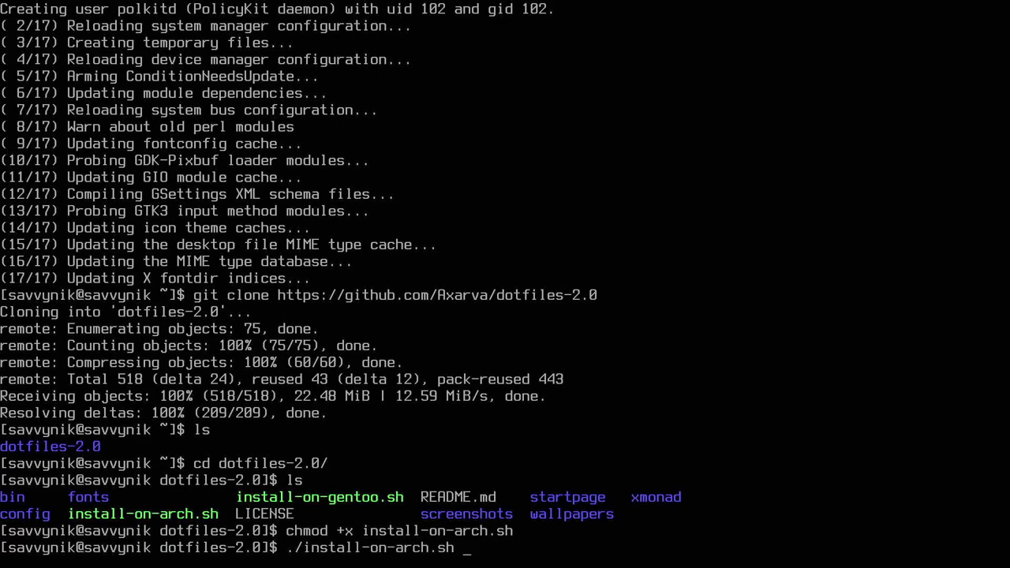
key("Return")
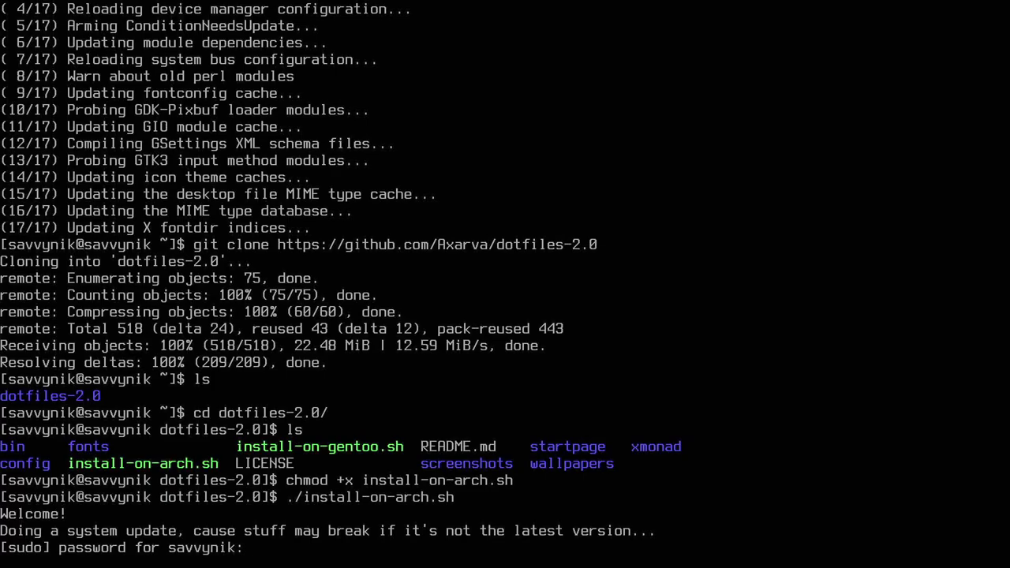
key("Return")
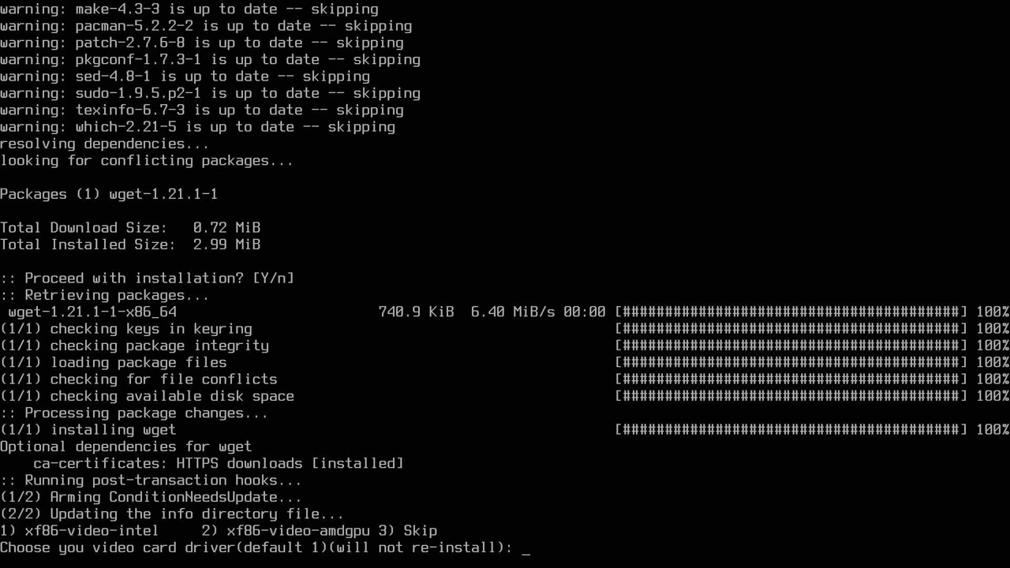
Step: Choose option 3 to skip the video card driver selection
type("3")
key("Return")
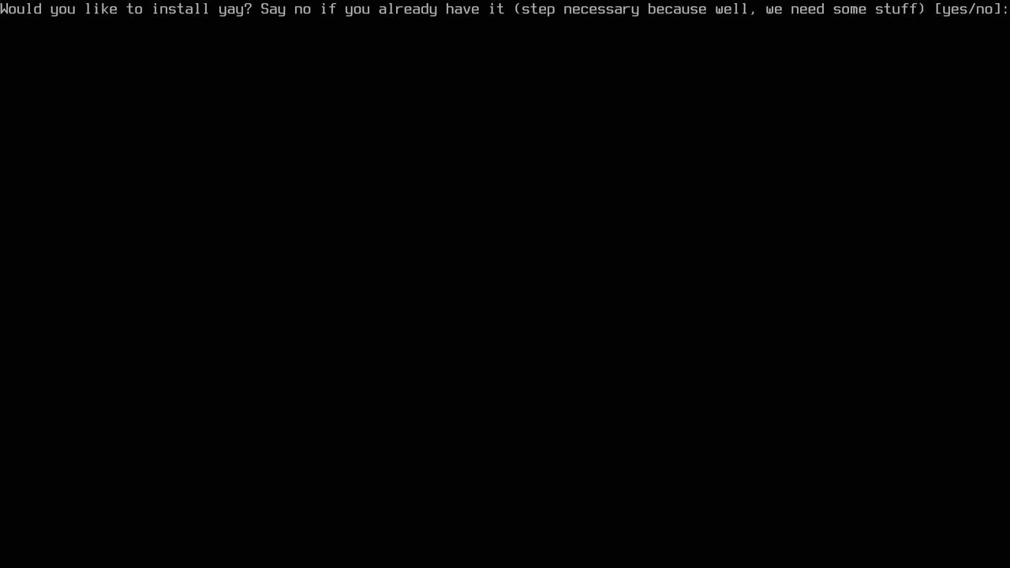
Step: Accept installing go to build yay, then confirm installing the built yay package
type("yes")
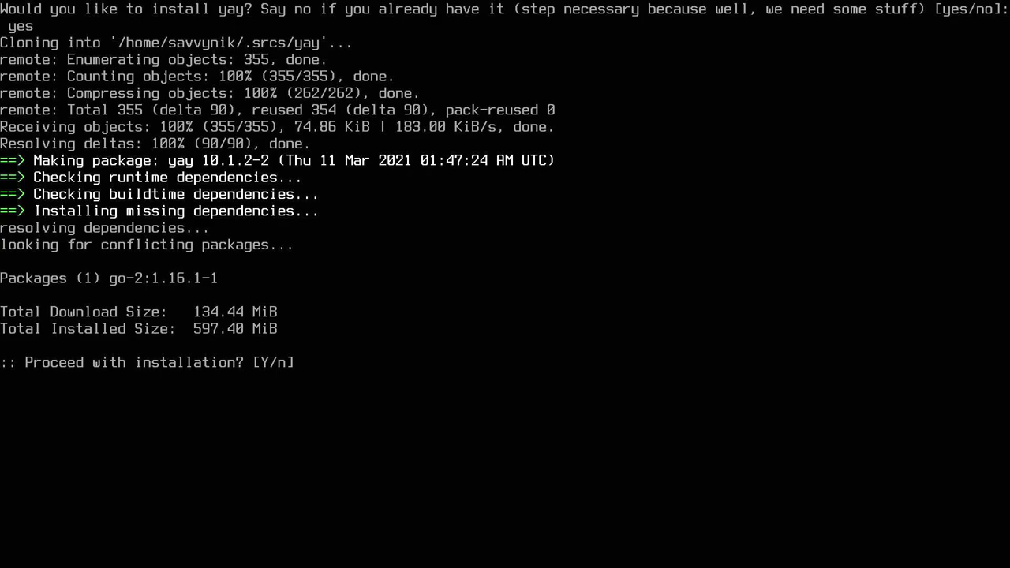
key("Return")
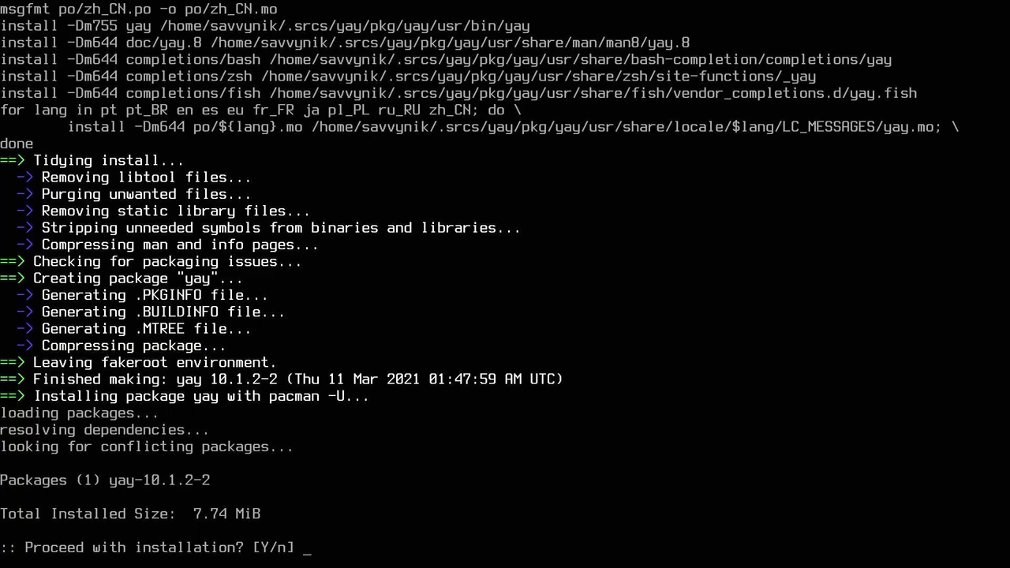
key("Return")
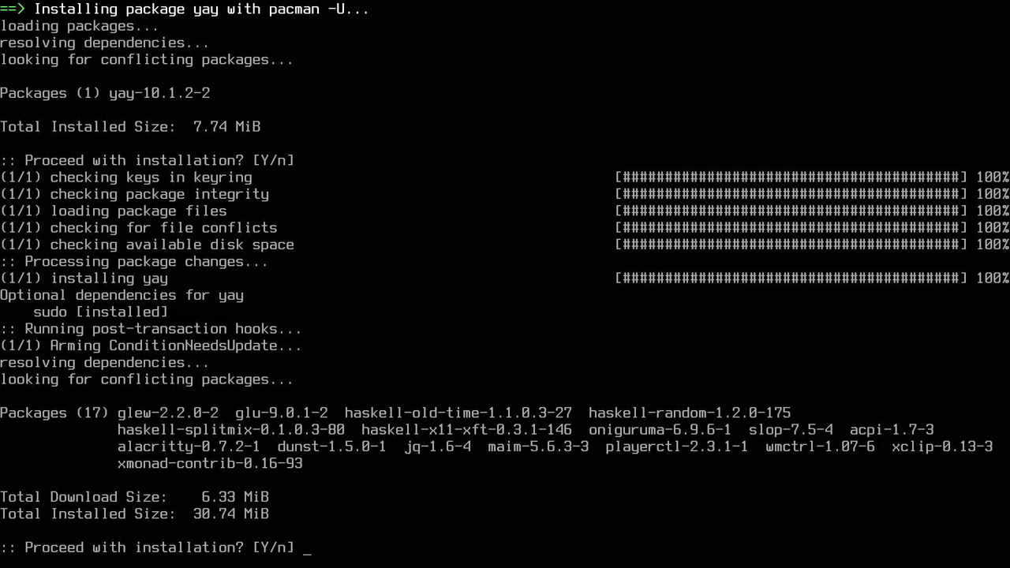
Step: Accept the 17 dependency packages and pick candy-icons-git as the icon provider
key("Return")
type("2")
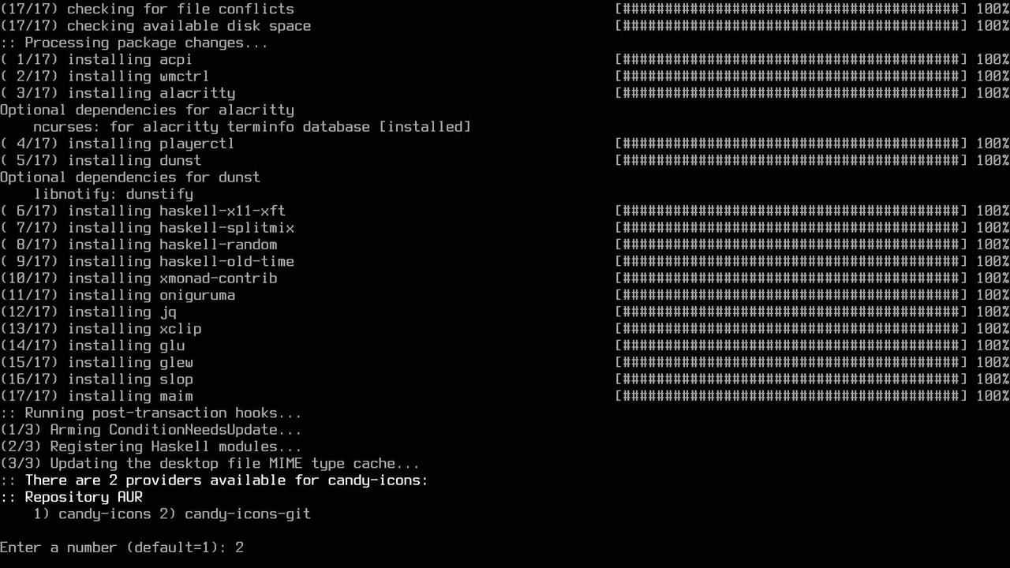
key("Return")
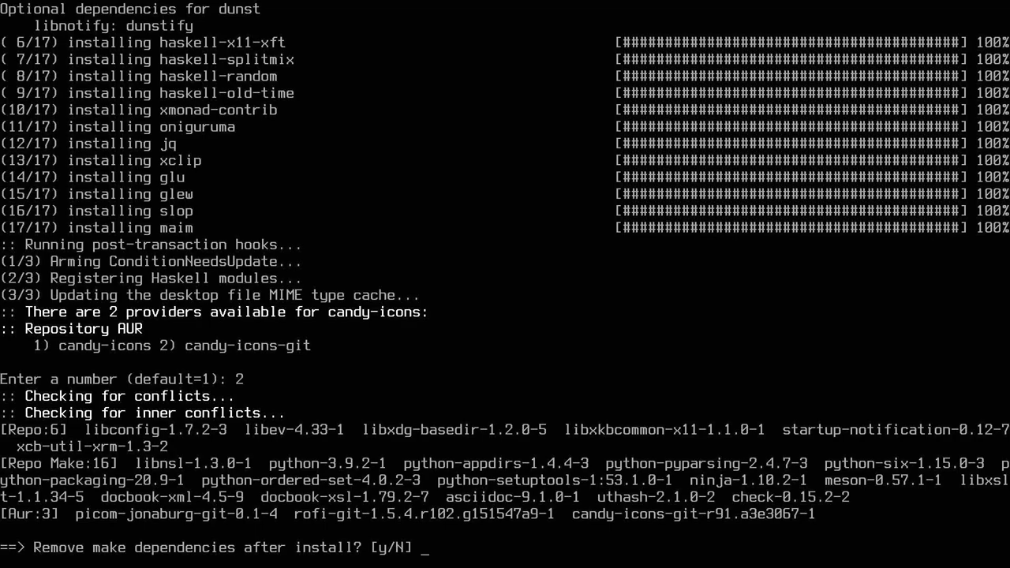
Step: Keep make dependencies, skip build diffs, and confirm installing the build dependencies
key("Return")
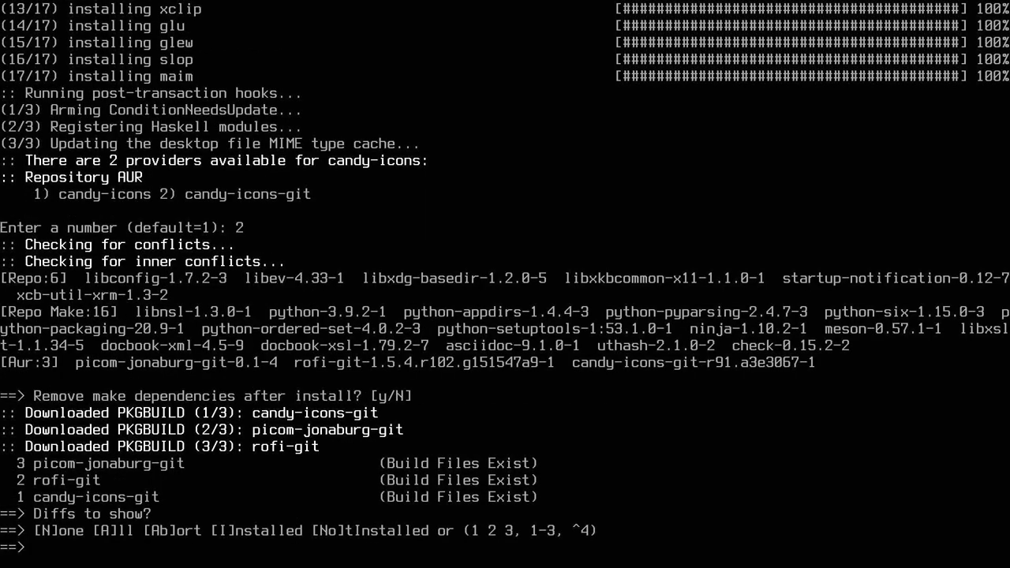
key("Return")
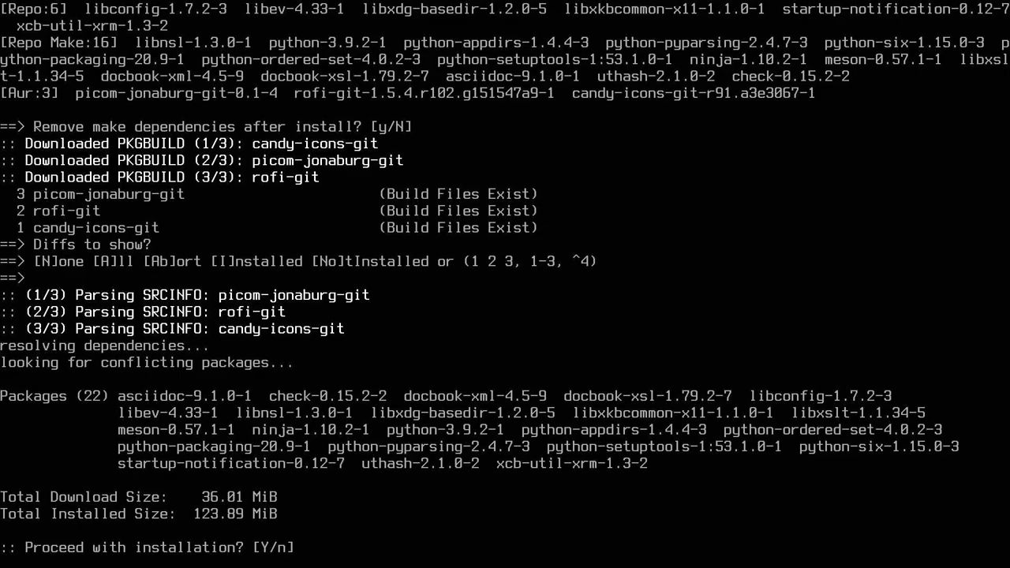
key("Return")
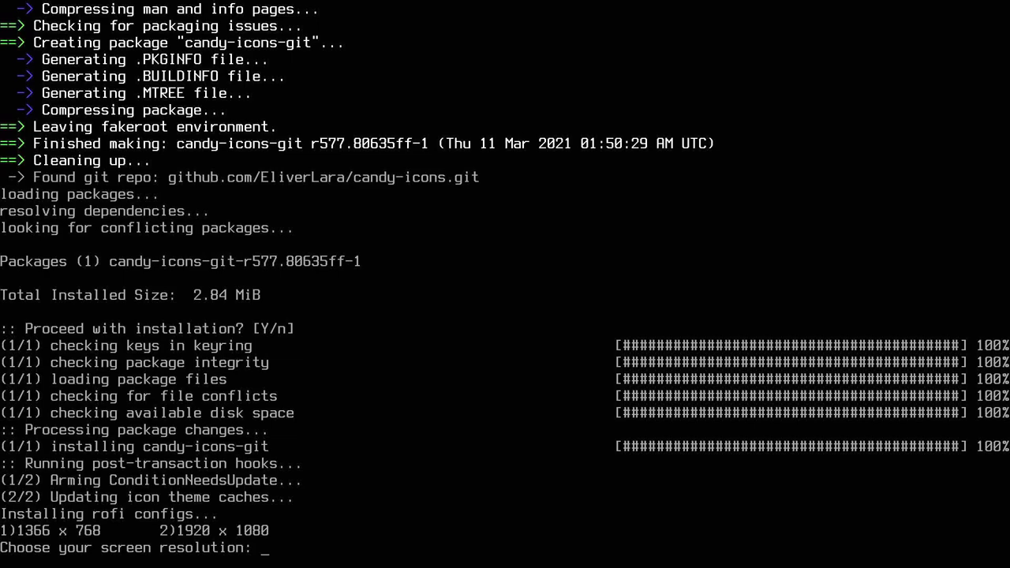
Step: Choose 1920x1080 resolution, then make zsh the default shell by confirming with the password
type("2")
key("Return")
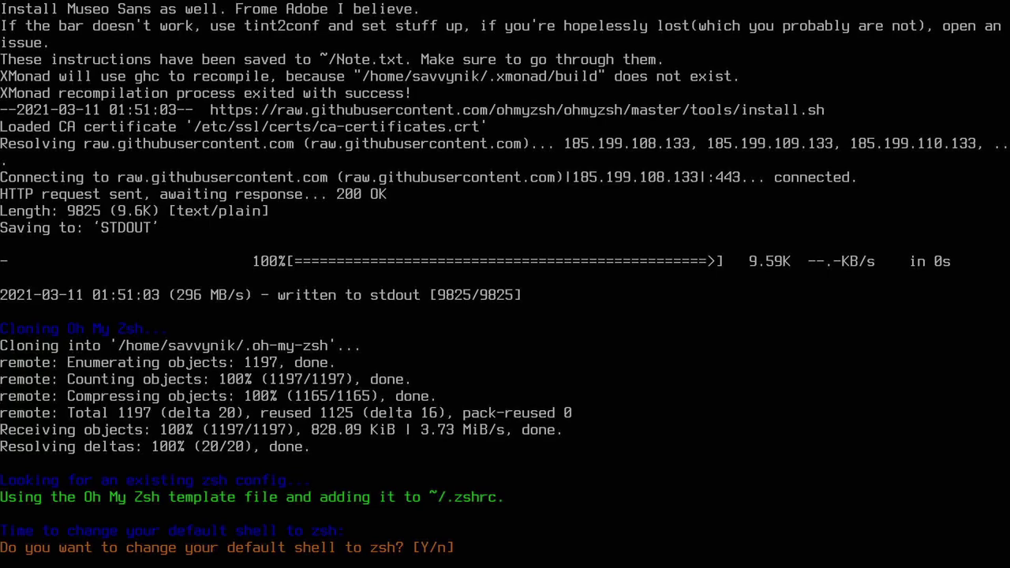
key("Return")
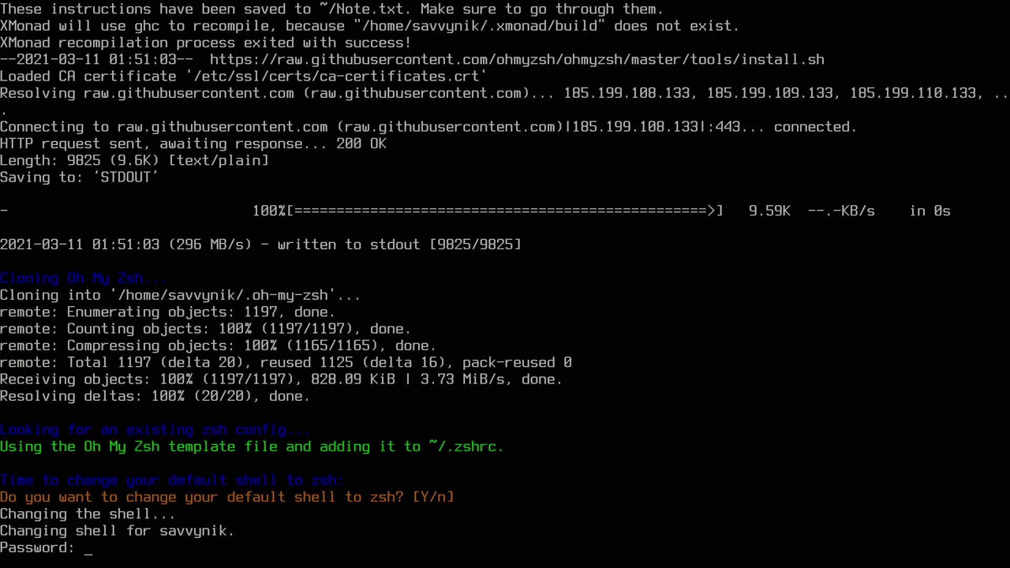
key("Return")
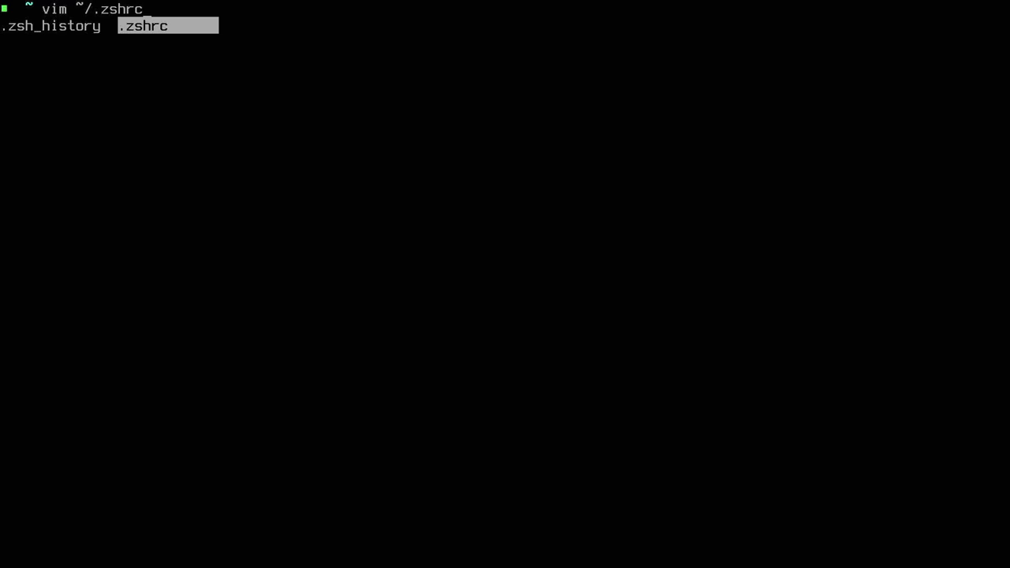
Step: Add export PATH="$PATH:/home/savvynik/bin" below line 5 of ~/.zshrc and save
key("Return")
key("Return")
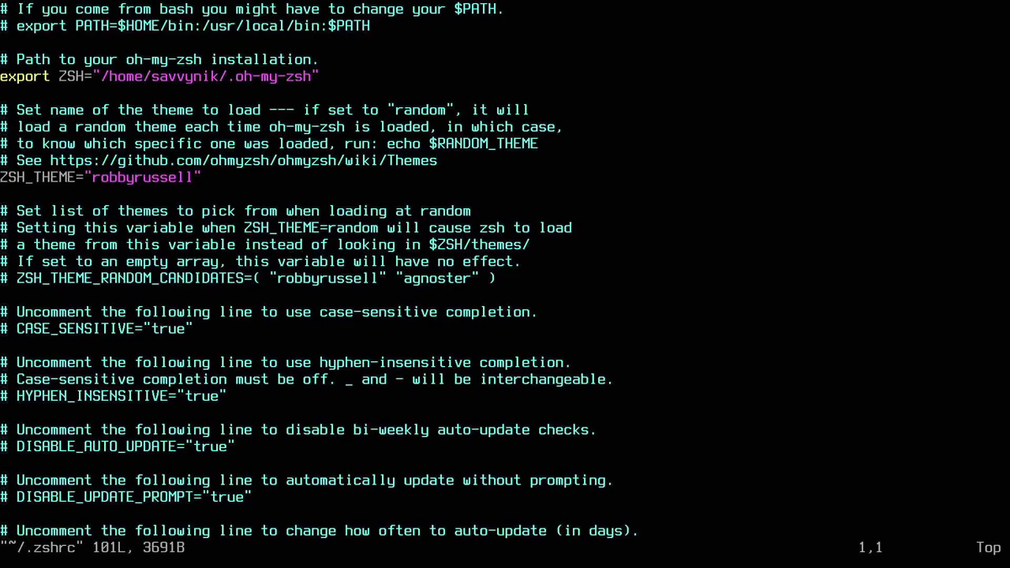
key("j")
key("j")
key("j")
type("o")
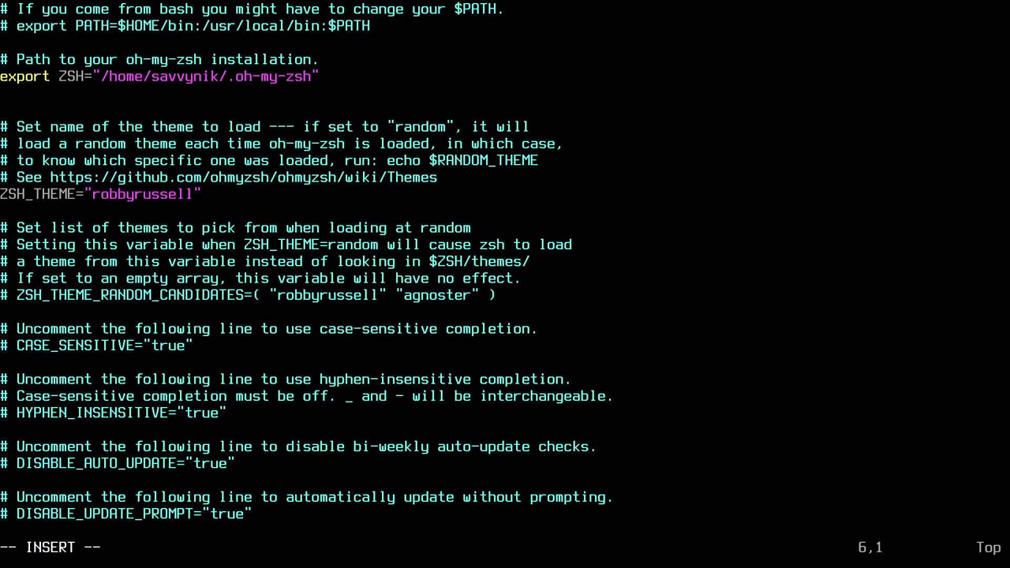
type("export PATH=")
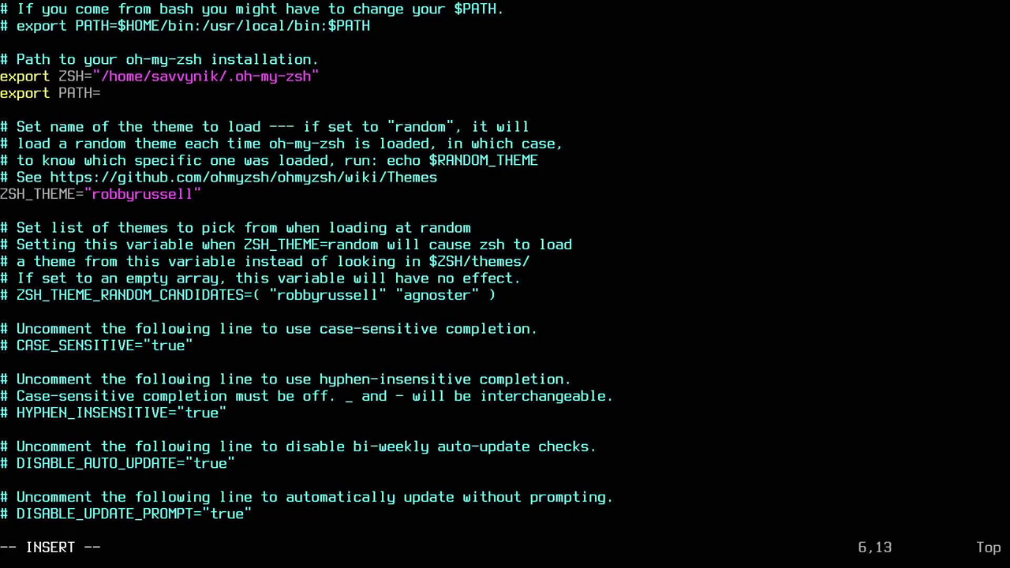
type("\"\"")
key("Left")
type("$PATH:/")
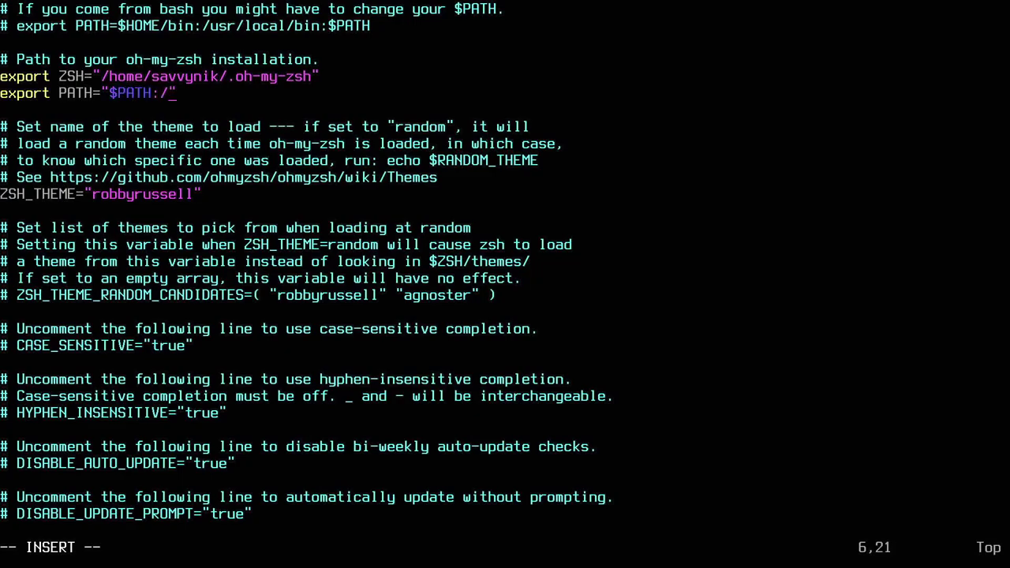
type("home/savvynik/bin")
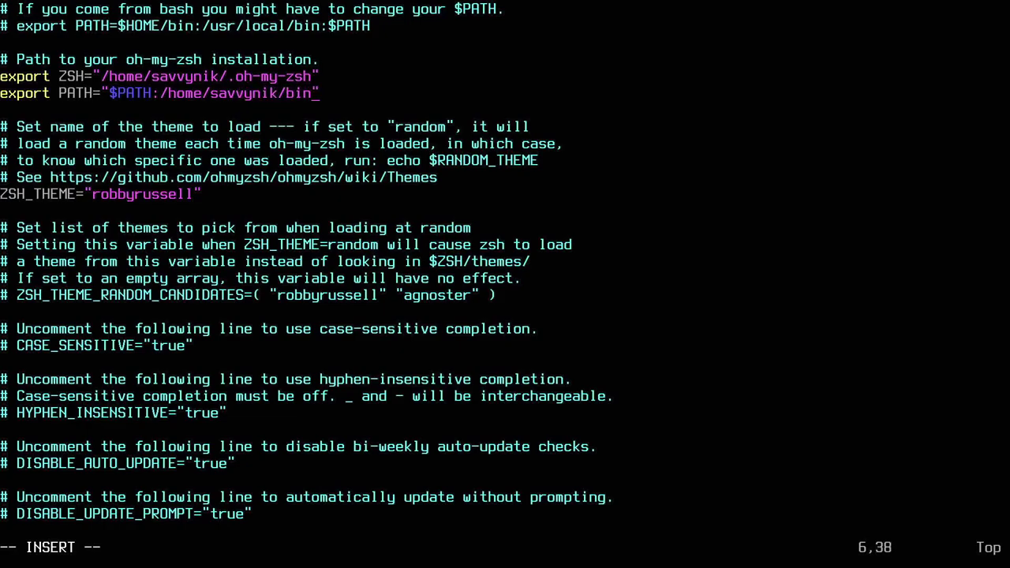
key("Escape")
type(":x")
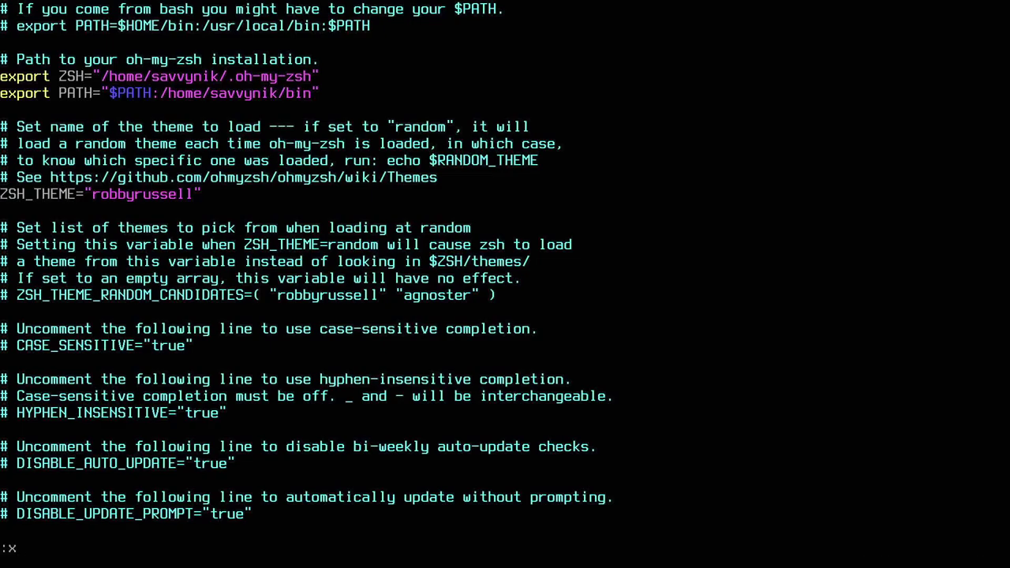
key("Return")
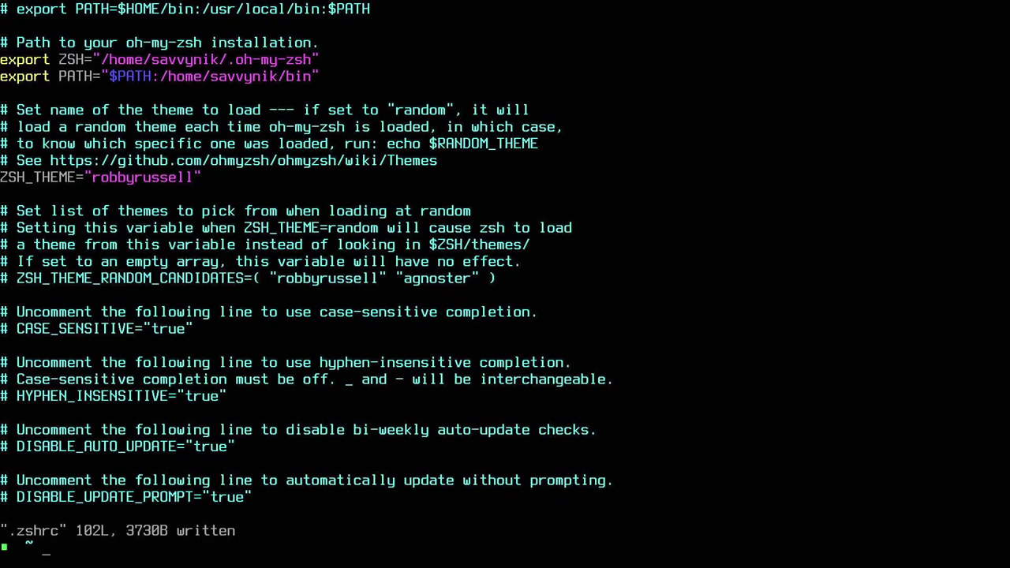
type("vim")
type(" ~/.config/")
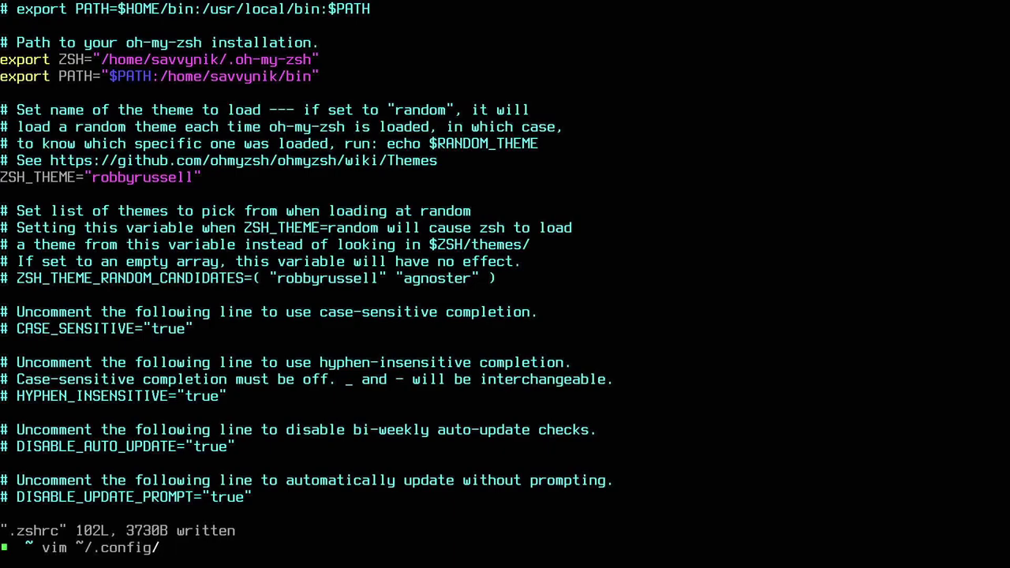
type("eww/scripts/get")
key("Tab")
key("Tab")
key("Tab")
key("Tab")
key("Tab")
key("Tab")
key("Tab")
key("Return")
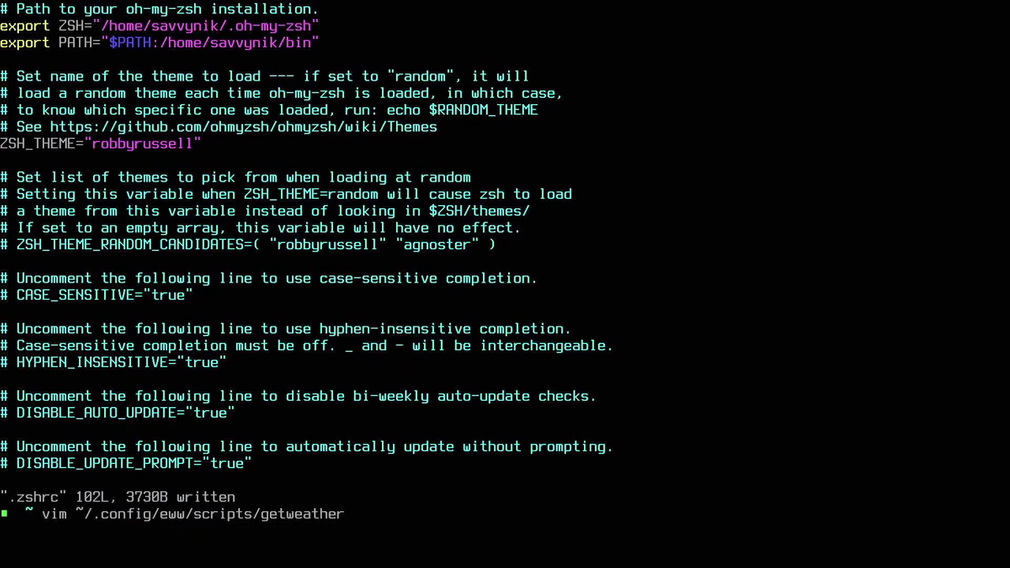
key("Return")
key("j")
key("j")
key("j")
key("k")
key("j")
key("k")
key("j")
key("j")
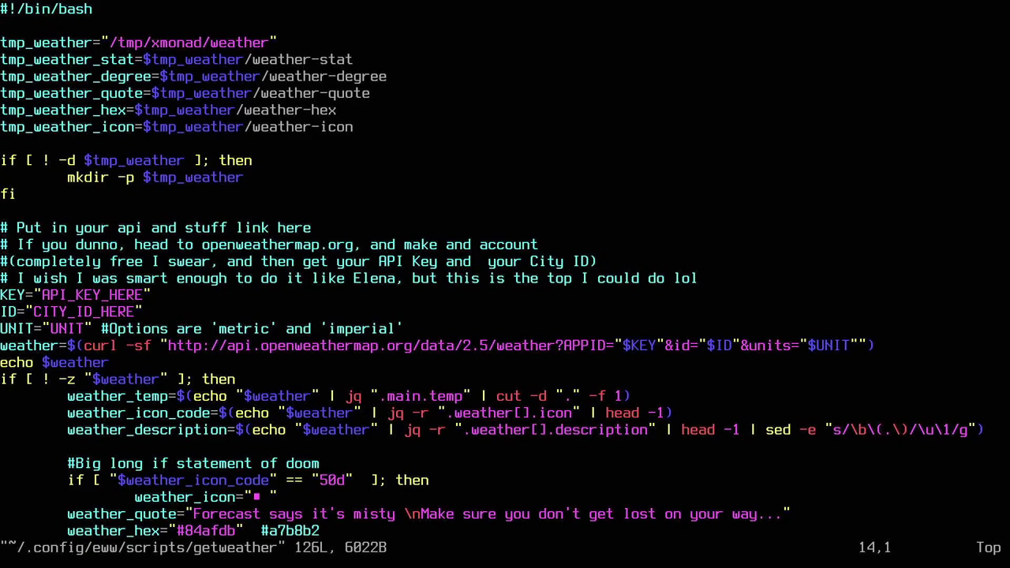
key("j")
key("l")
key("l")
key("l")
key("l")
key("l")
key("l")
key("l")
key("l")
key("h")
key("h")
key("h")
key("h")
key("h")
key("l")
key("l")
key("l")
key("l")
key("l")
key("l")
key("l")
key("l")
key("j")
key("j")
key("h")
key("h")
key("h")
key("h")
key("l")
key("l")
key("l")
key("j")
key("dollar")
key("h")
key("h")
key("h")
key("h")
key("l")
key("l")
key("l")
key("l")
key("l")
key("l")
type(":q!")
key("Return")
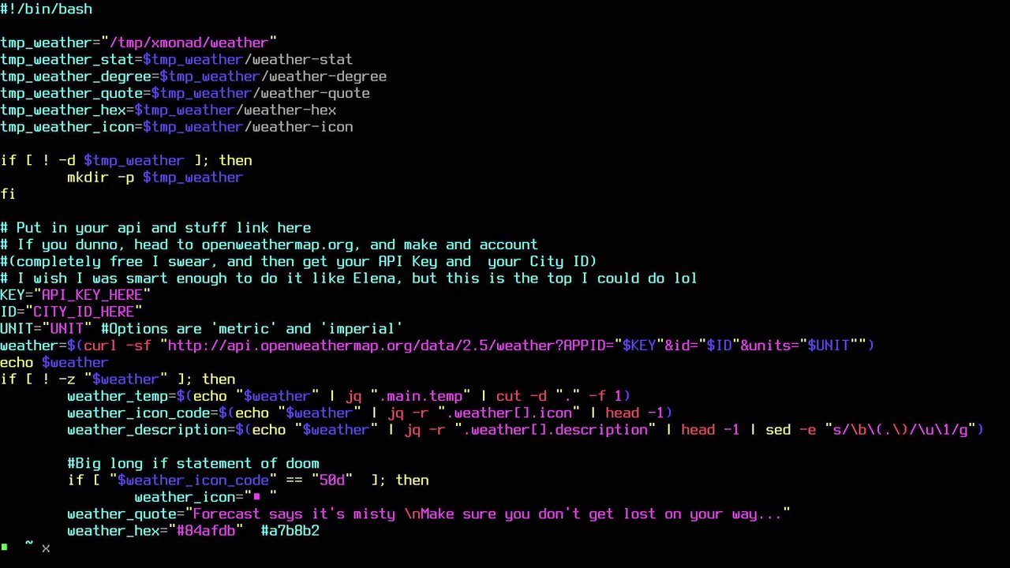
Step: Run xmonad --recompile and get a successful recompilation
type("monad")
type(" --recompile")
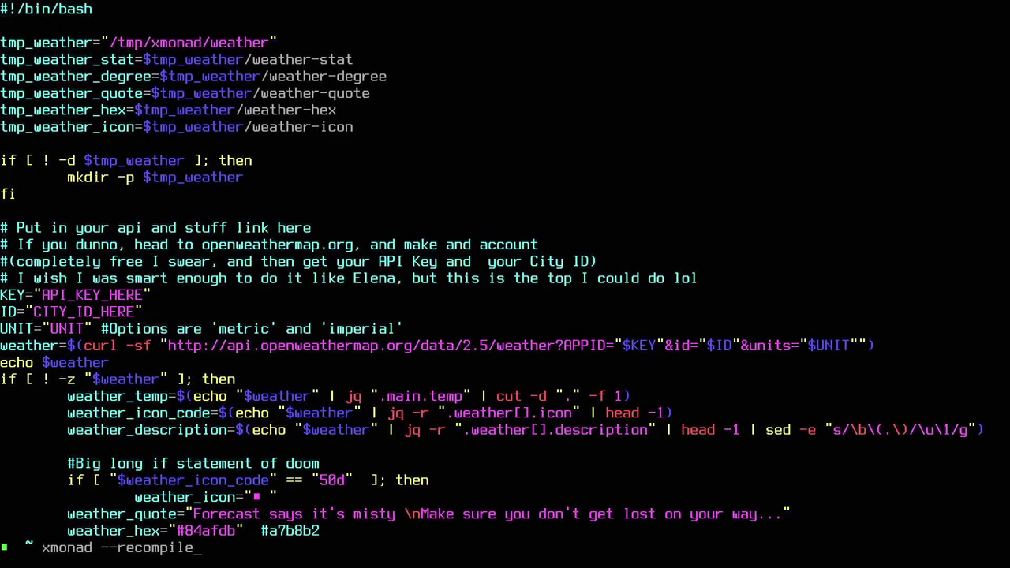
key("Return")
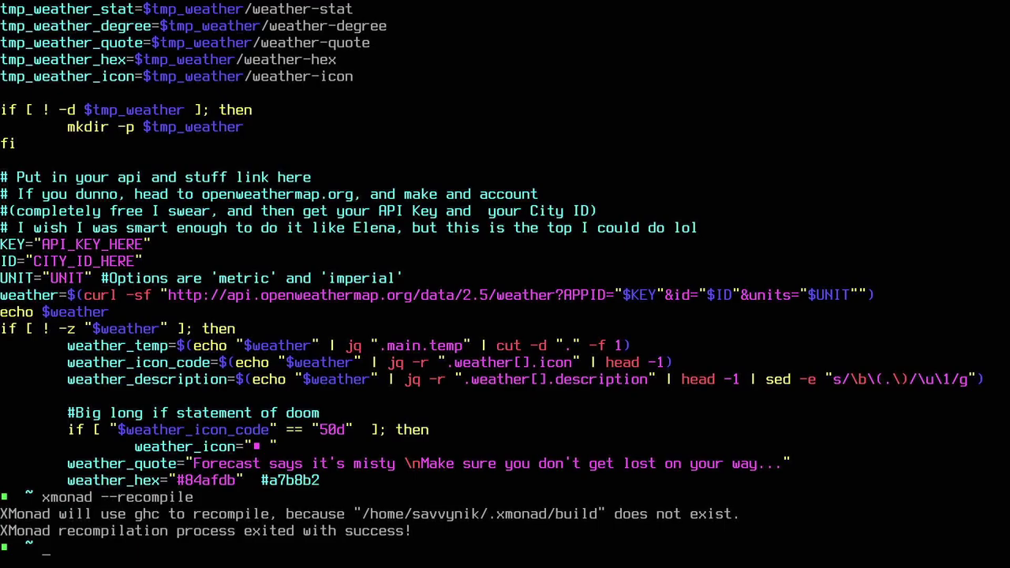
Step: Open ~/bin/powermenu.sh in Vim
type("vim")
type(" bin/p")
key("Tab")
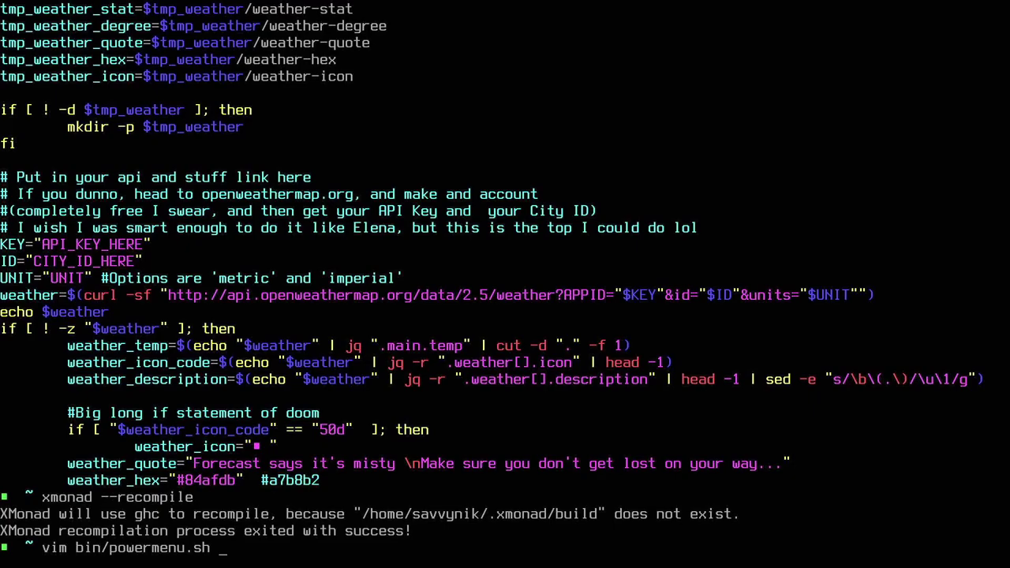
type("~/")
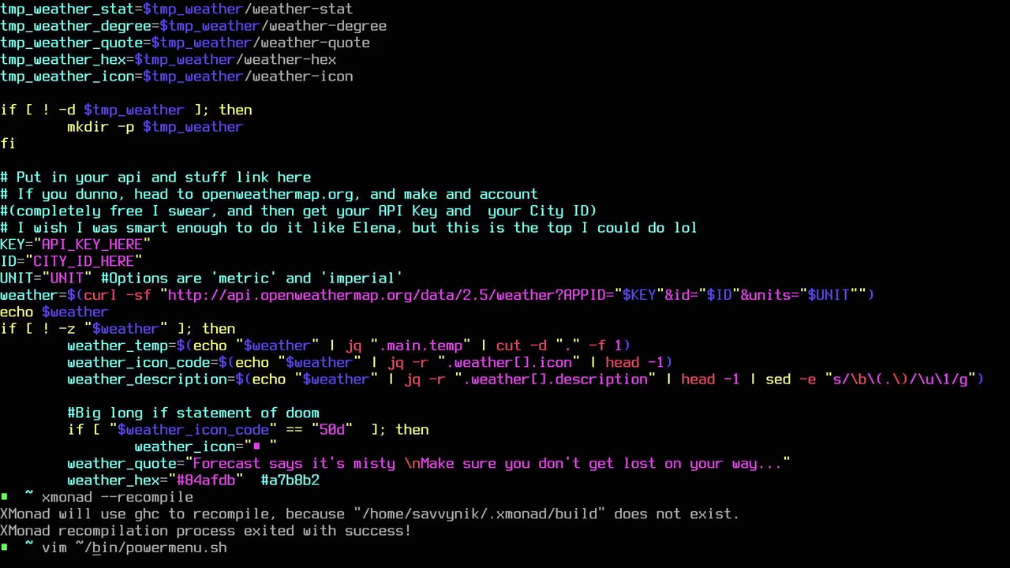
key("Return")
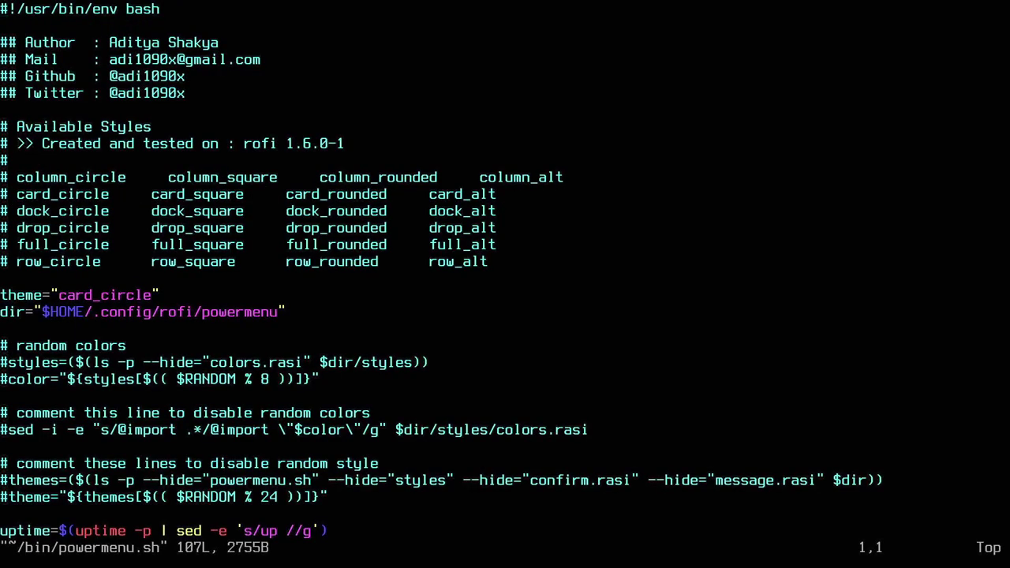
Step: Replace the loginctl suspend command with systemctl and save the script
key("slash")
type("loginctl")
key("Return")
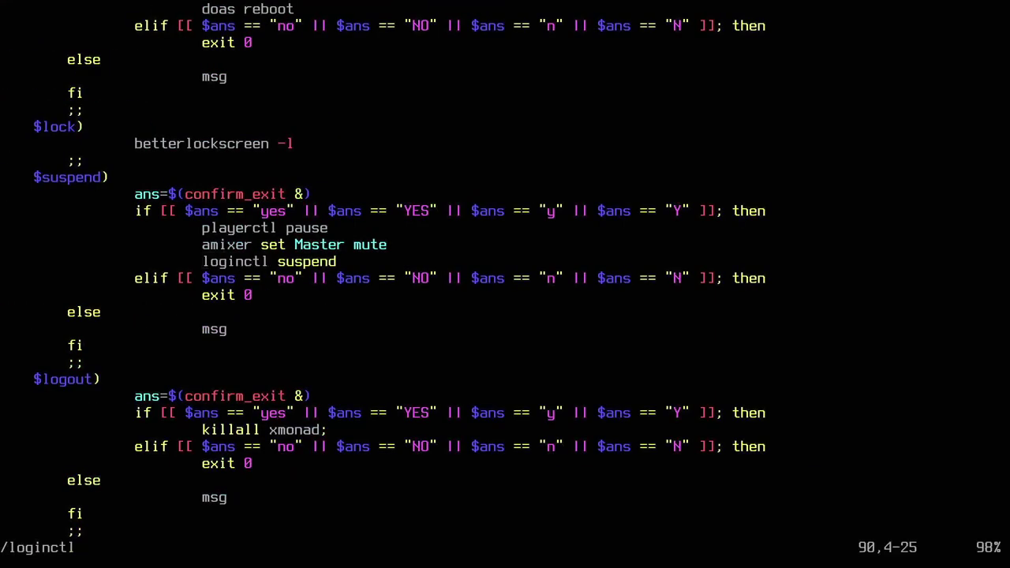
key("e")
key("i")
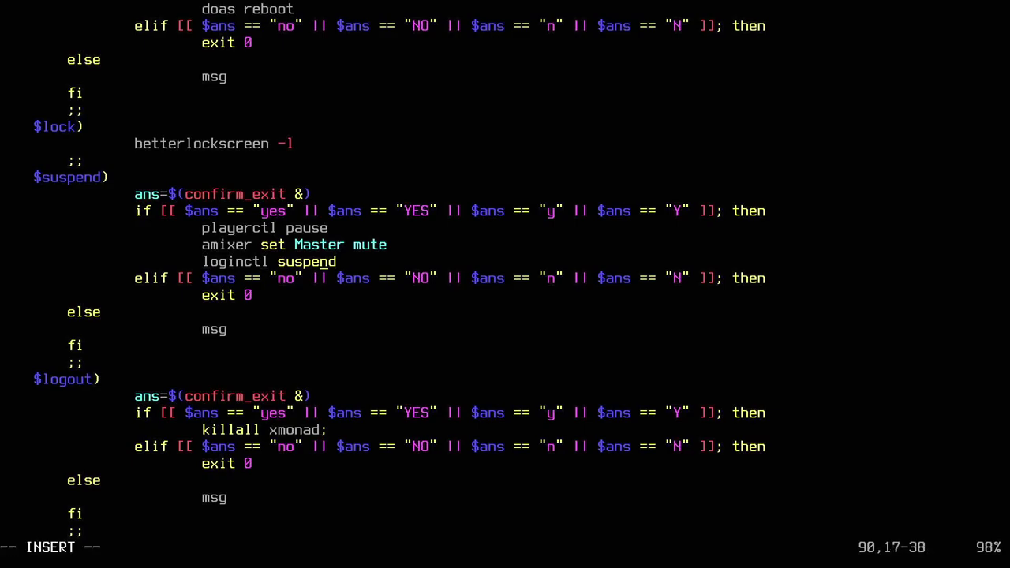
key("BackSpace")
key("BackSpace")
key("BackSpace")
key("Delete")
type("systemctl")
key("Escape")
type(":w")
key("Return")
Step: Confirm no loginctl remains in the script, then quit Vim
key("k")
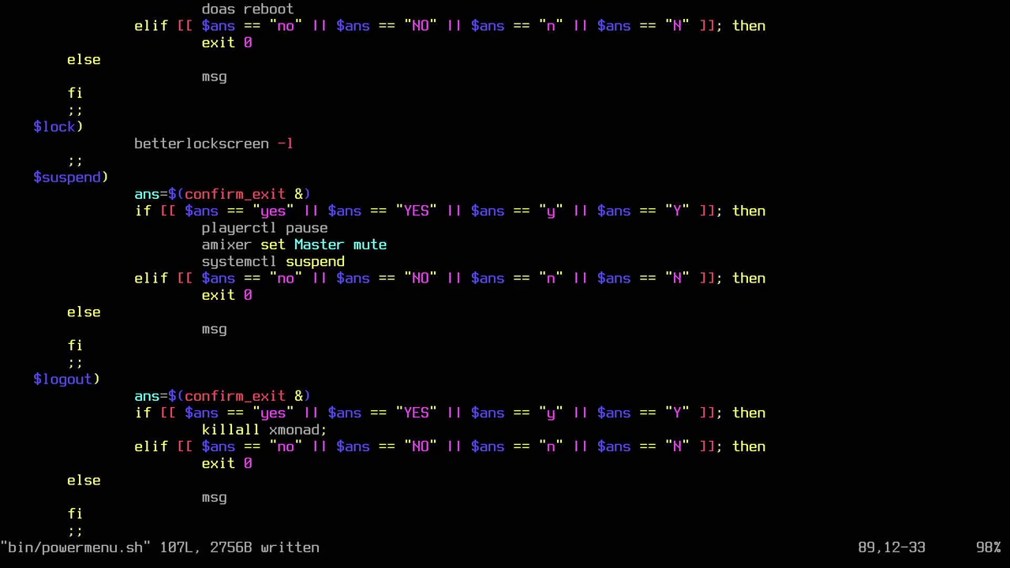
key("slash")
type("loginctl")
key("Return")
key("colon")
type("q")
key("Return")
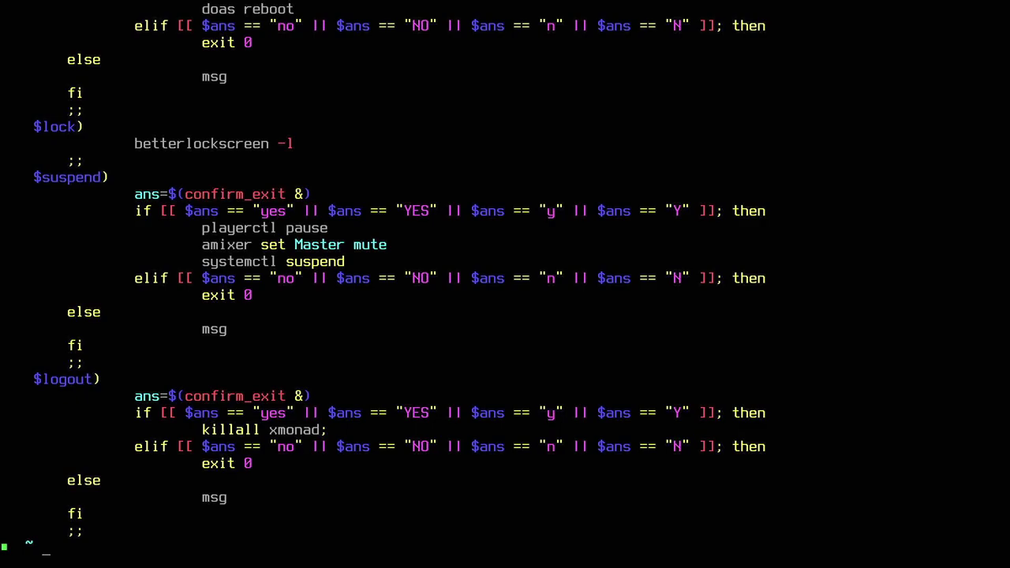
Step: List the home folder and begin a recursive grep for "loginctl"
type("ls")
key("Return")
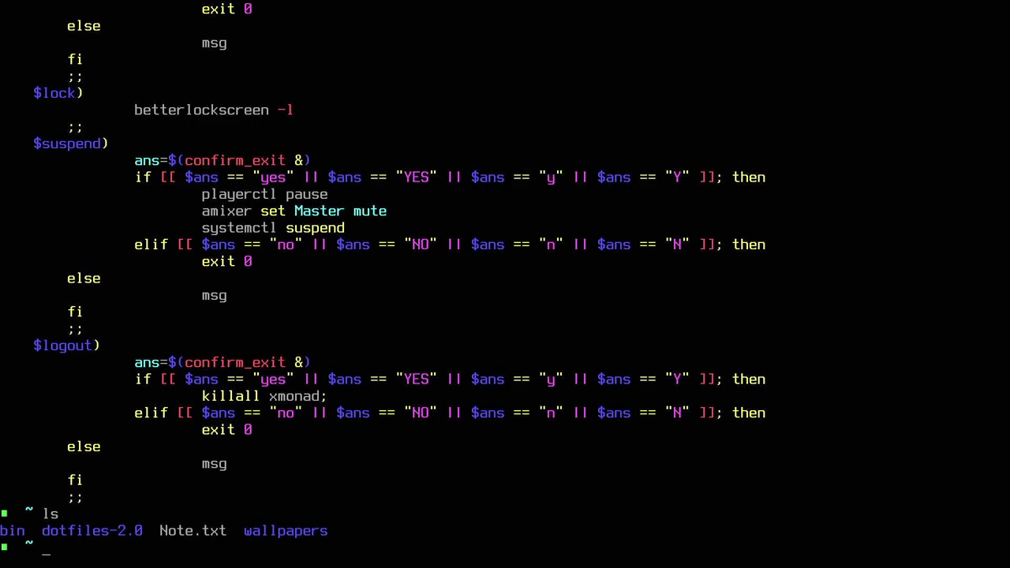
type("grep -r \"")
type("loginctl\"")
Step: Run the recursive loginctl grep, then repeat it searching for "doas"
key("Return")
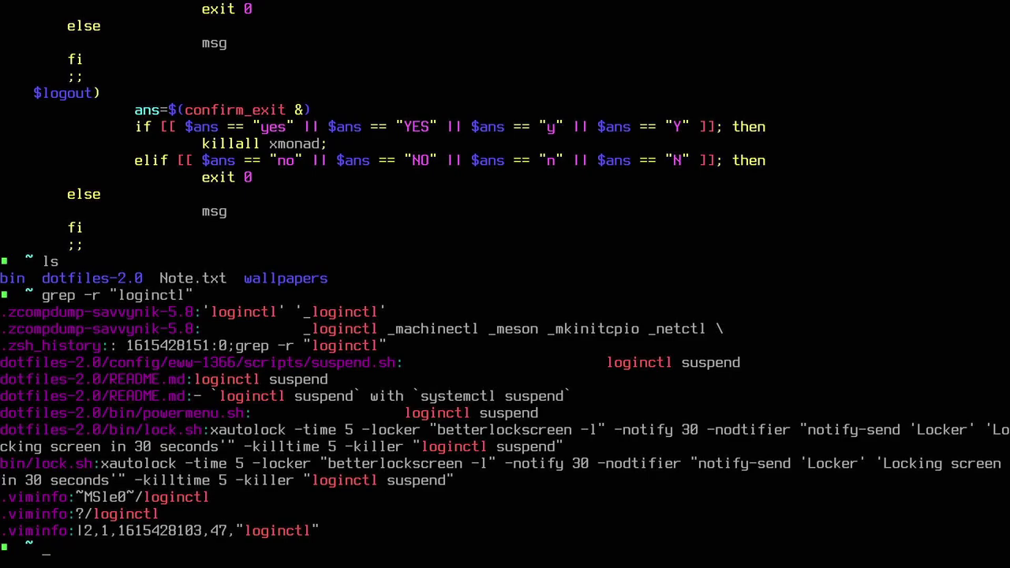
key("Up")
key("Left")
key("BackSpace")
key("BackSpace")
key("BackSpace")
type("doas")
key("Return")
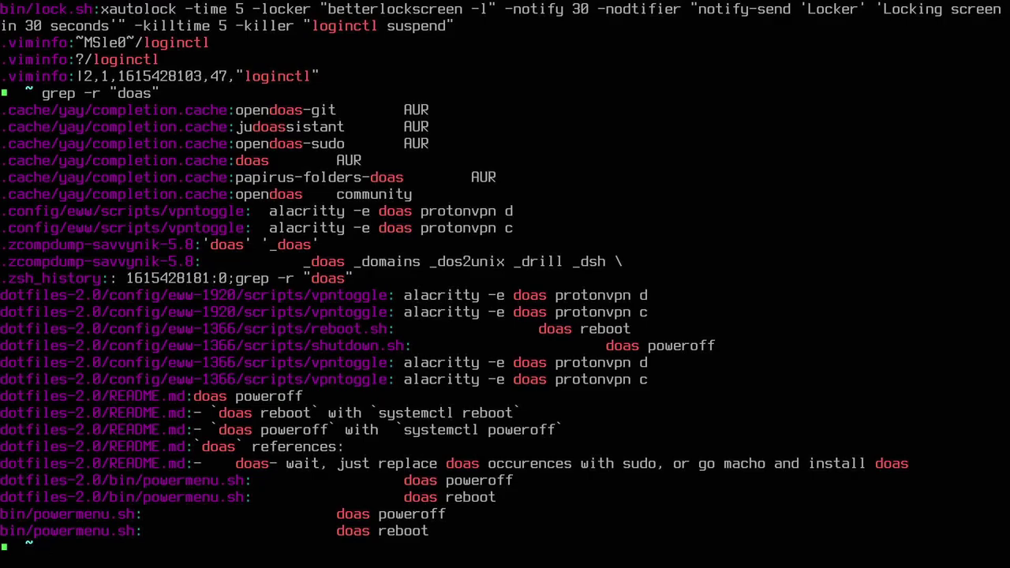
Step: Open powermenu.sh and replace doas with systemctl on the poweroff and reboot lines
type("vim ~/bin/powermenu.sh")
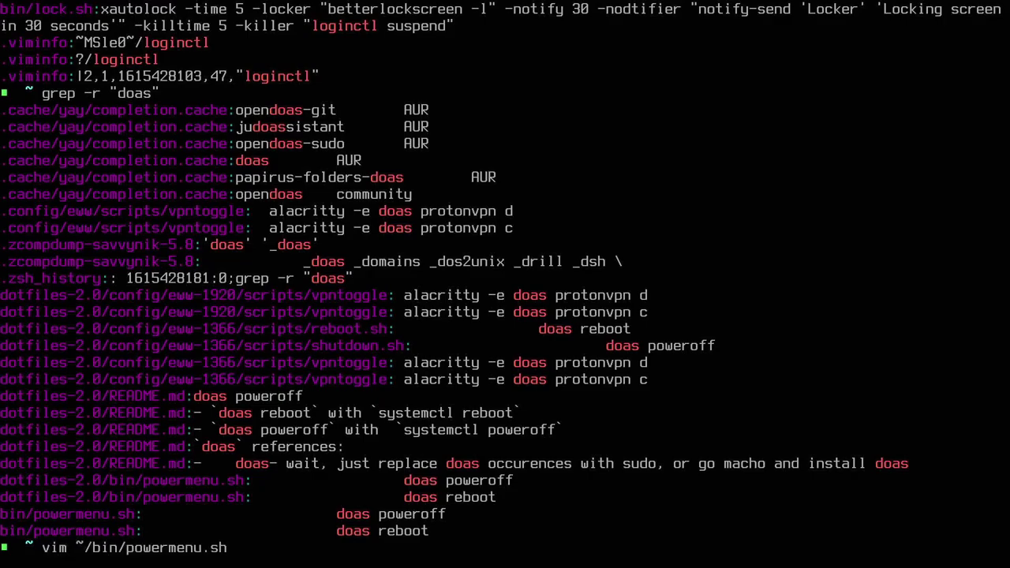
key("Return")
type("/do")
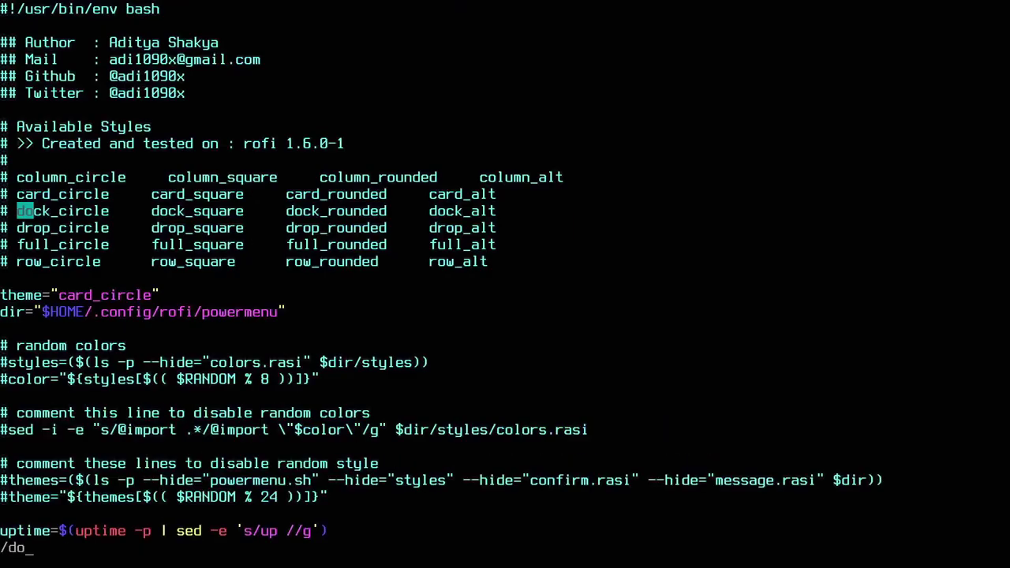
type("as")
key("Return")
key("l")
key("l")
type("bcwsystemctl")
key("Down")
key("Down")
key("Down")
key("Down")
key("Down")
key("Down")
key("Left")
key("Escape")
Step: Confirm no doas occurrences remain, then save and quit Vim
type(".")
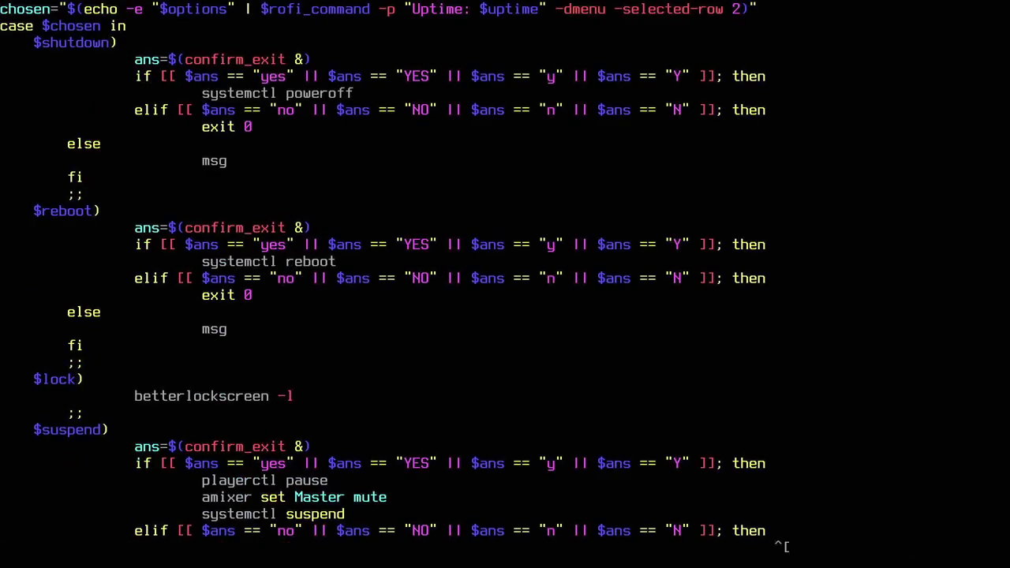
type(":x")
key("Return")
type("/doas")
key("Return")
type(":x")
key("Return")
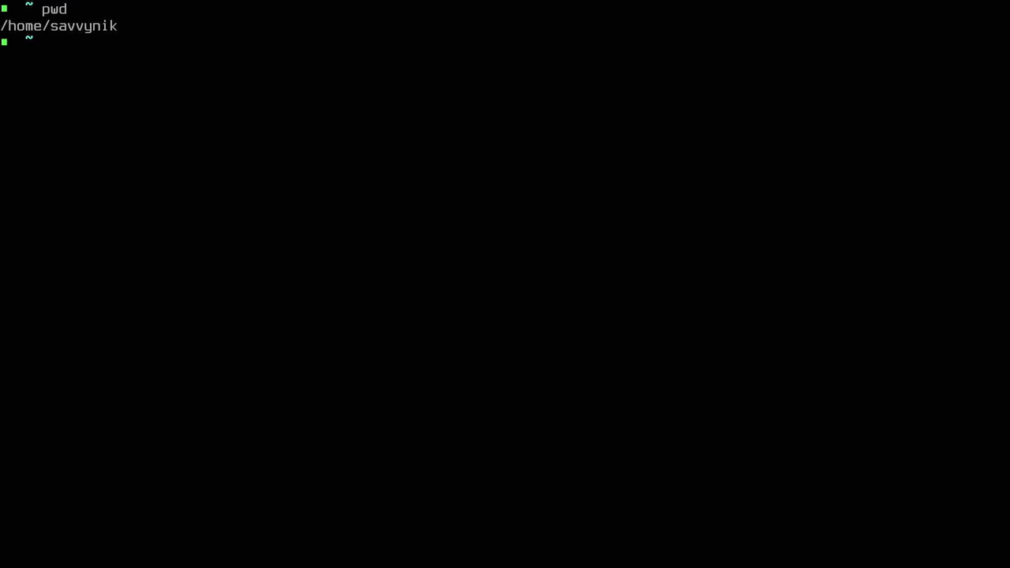
Step: Create ~/.zprofile containing startx
type("vim .")
type("zprofile")
key("Return")
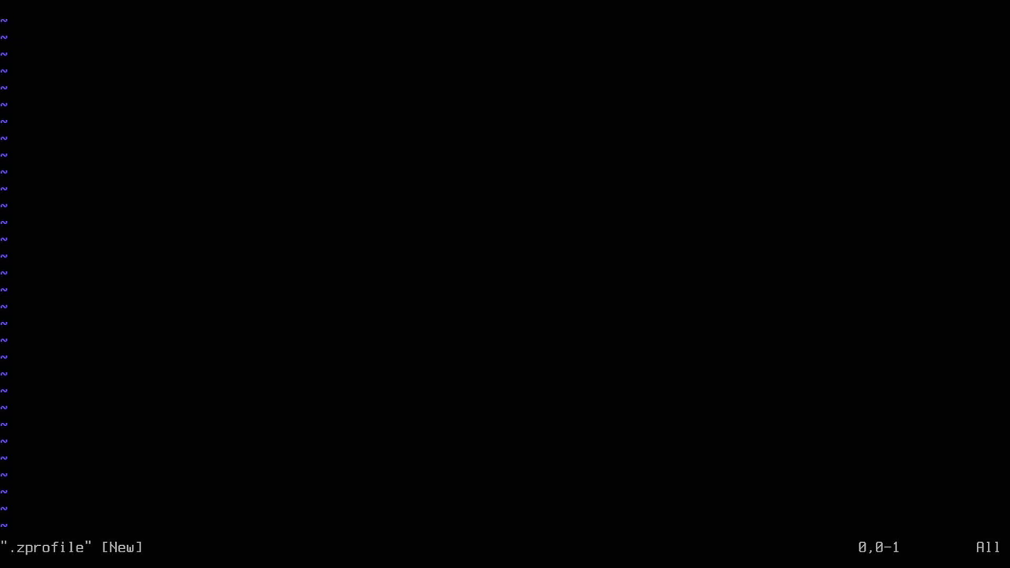
type("istartx")
key("Escape")
type(":x")
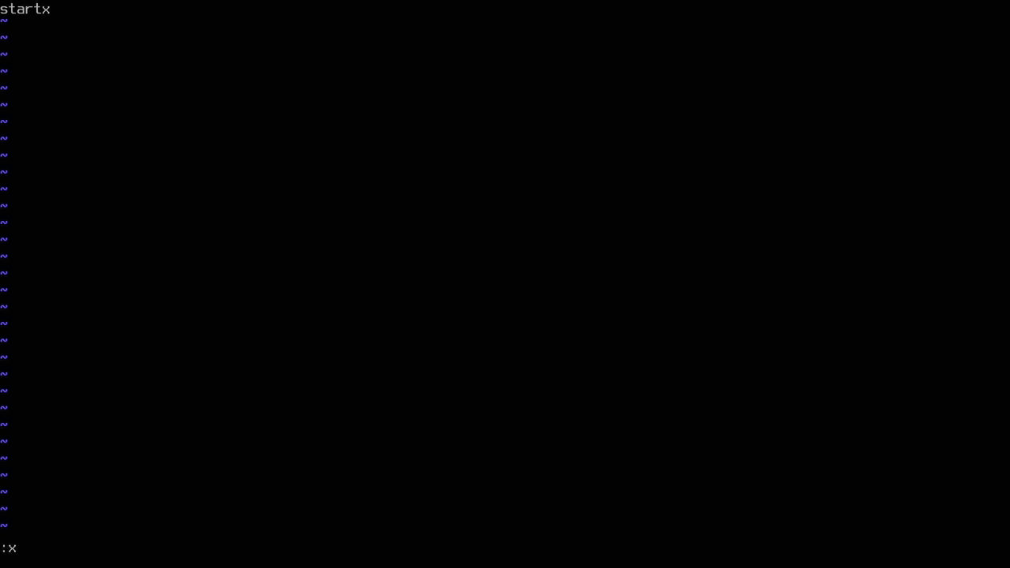
key("Return")
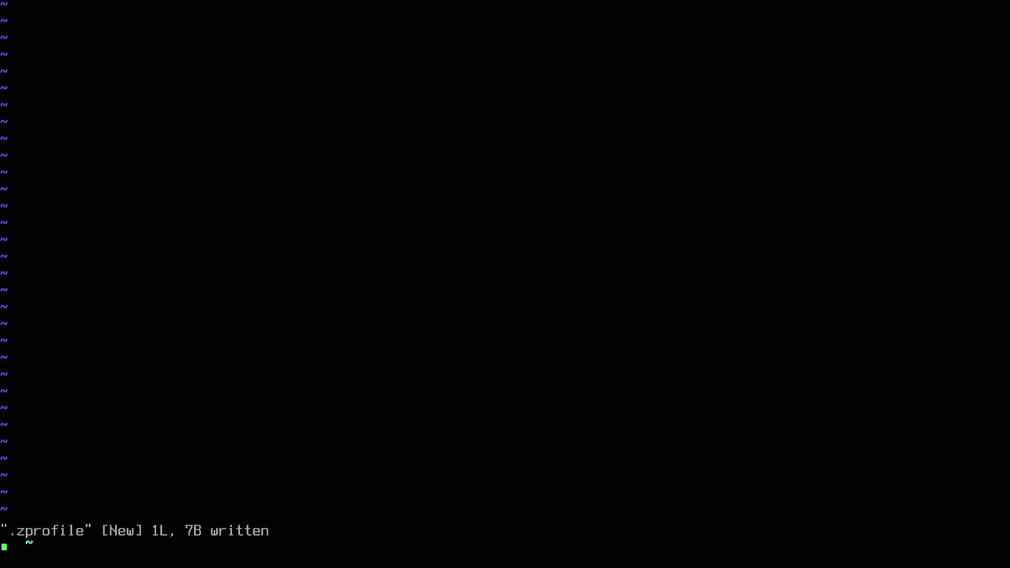
Step: Create ~/.xinitrc containing exec xmonad
type("vim ")
type(".xinitrc")
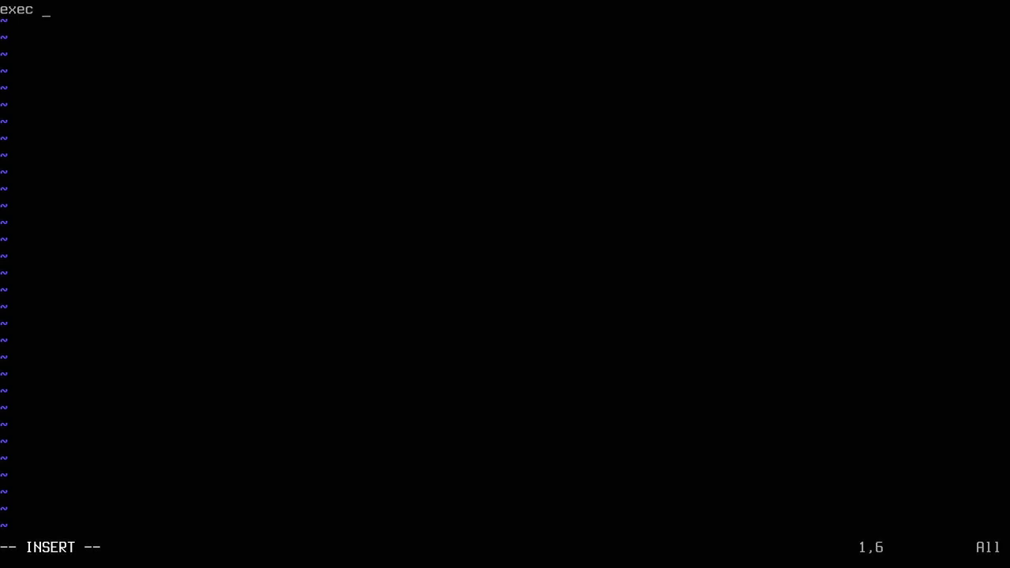
type("xmonad")
key("Escape")
type(":")
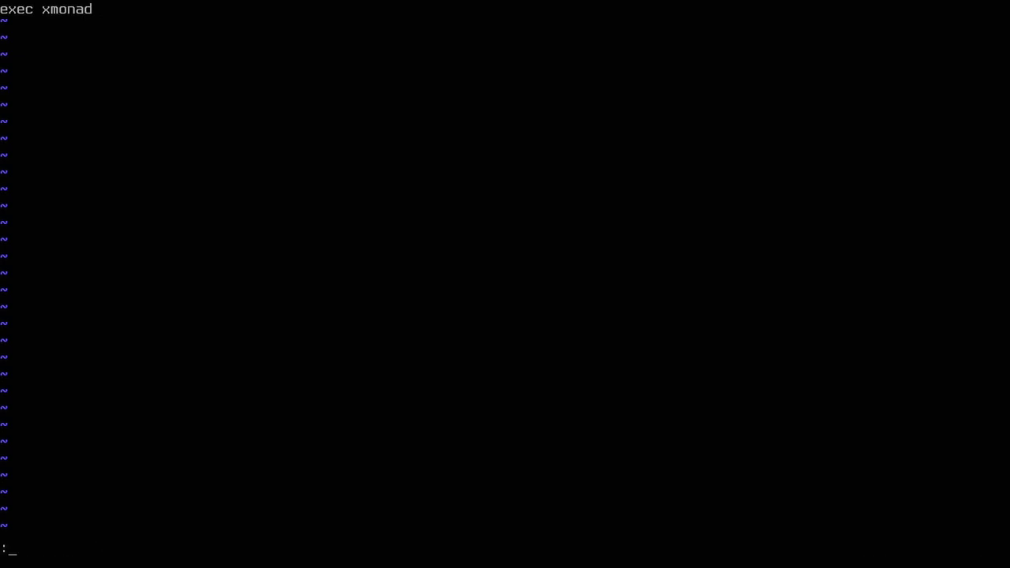
type("x")
key("Return")
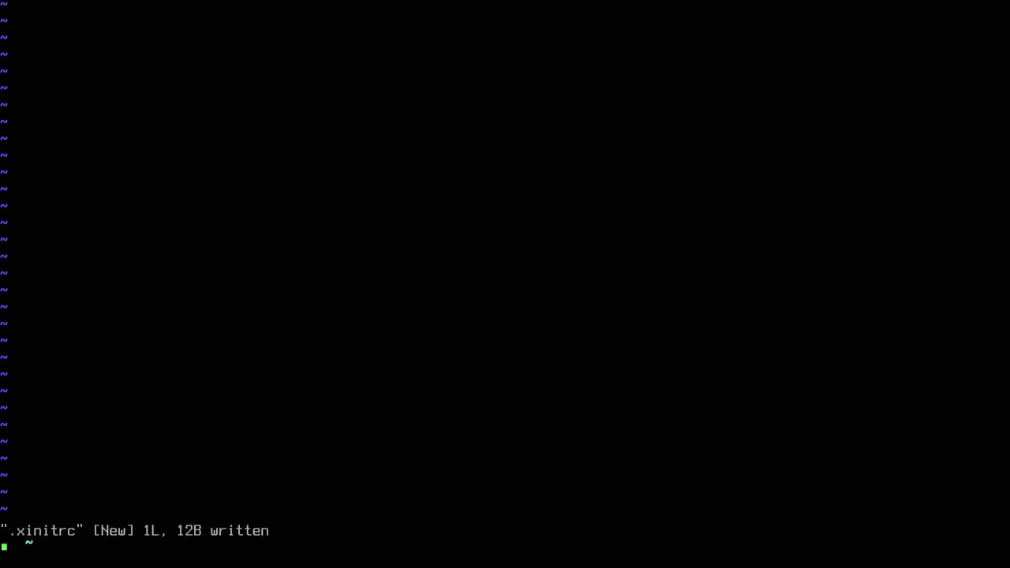
Step: Change the font size in .config/alacritty.yml from 9 to 12 and save
type("vim .config/al")
key("Tab")
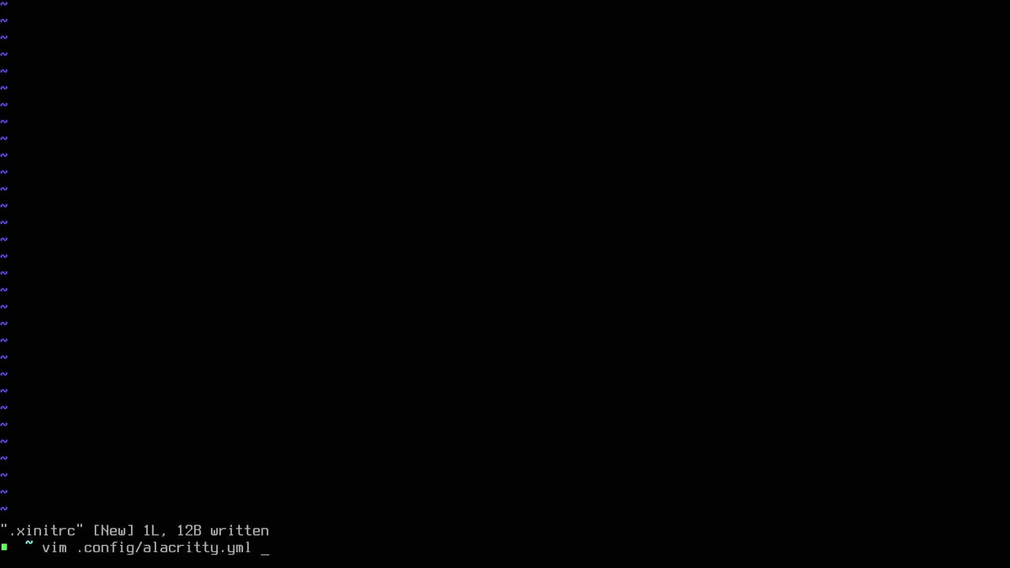
key("Return")
key("j")
key("j")
key("j")
key("j")
key("j")
key("j")
key("j")
key("j")
key("j")
key("$")
key("1")
type("2a")
type("2")
key("Escape")
type(":x")
key("Return")
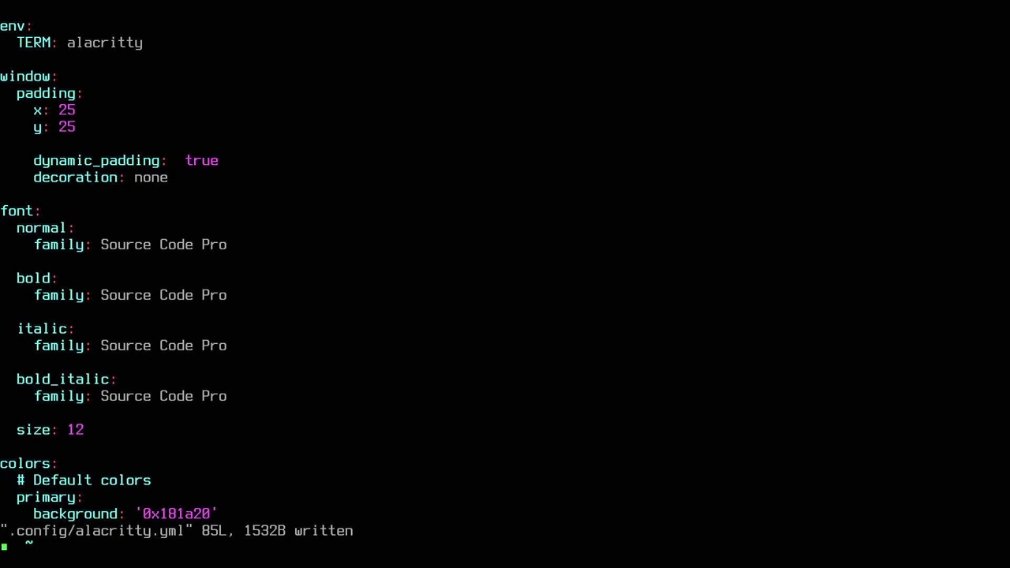
Step: Exit both shells to return to the tty1 login prompt
type("exit")
key("Return")
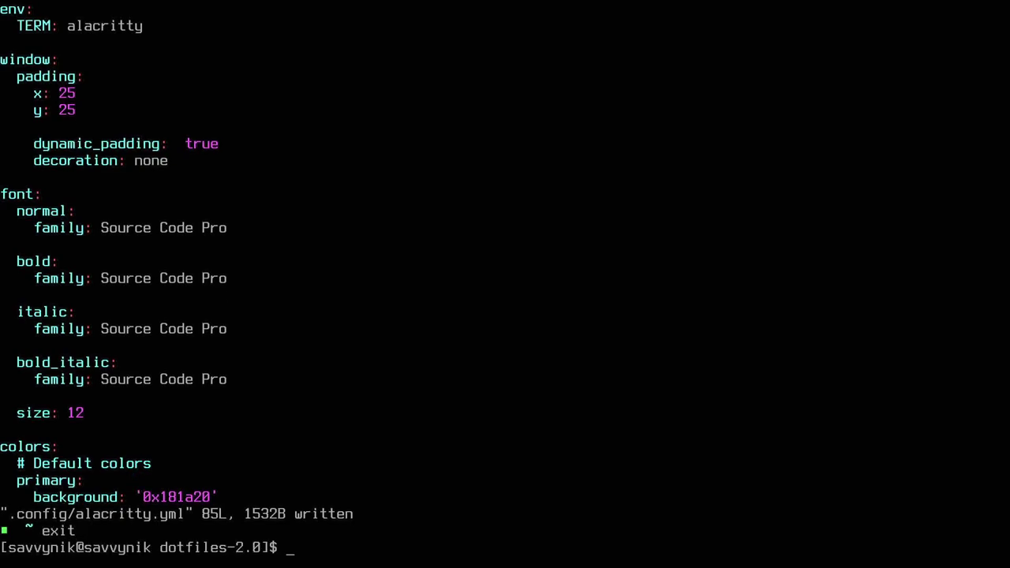
type("exit")
key("Return")
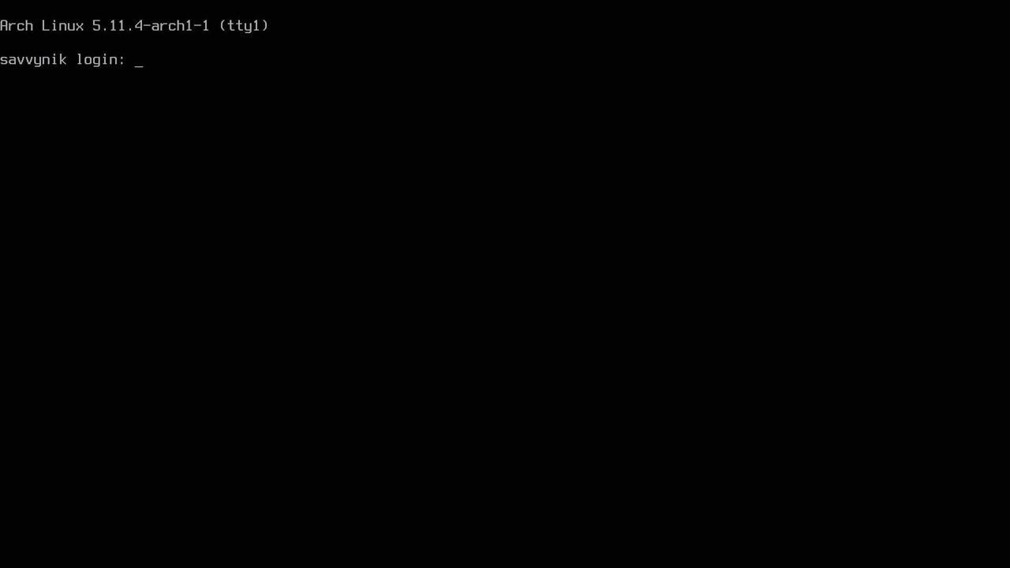
Step: Log in as savvynik so startx launches the xmonad desktop
type("savvynik")
key("Return")
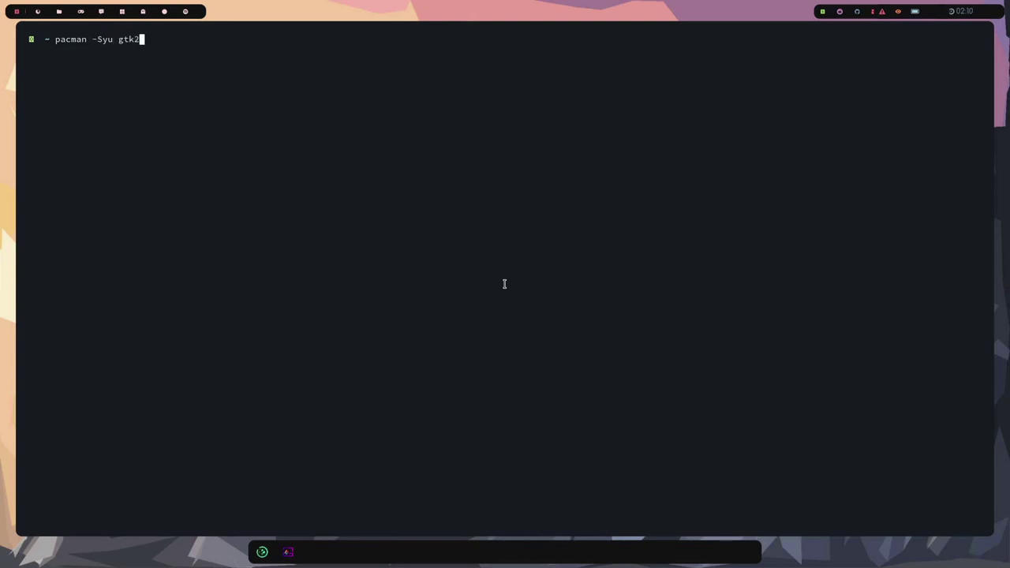
Step: Install gtk2 via sudo !!, entering the password and confirming the install
key("Return")
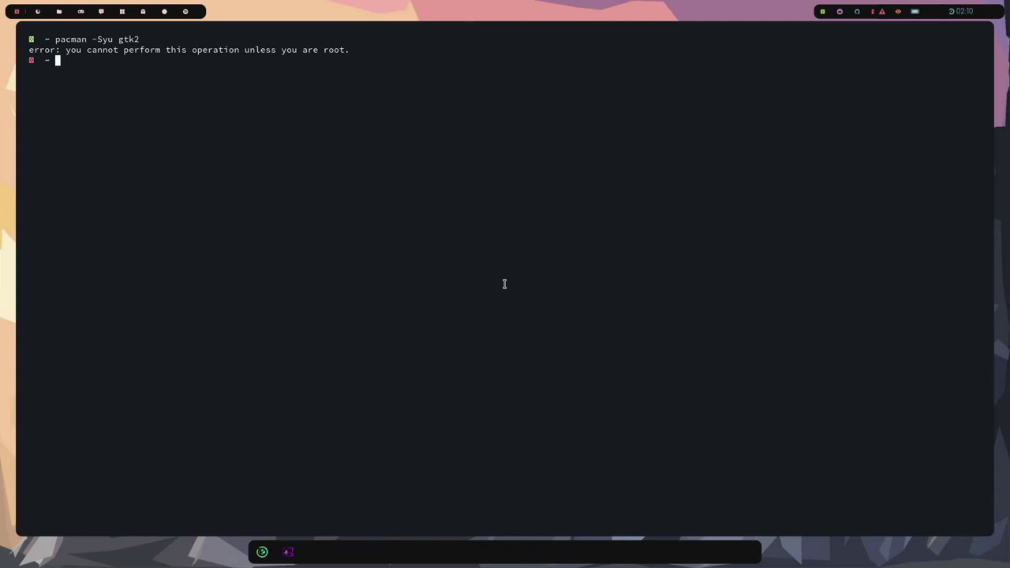
type("sudo !")
type("!")
key("Return")
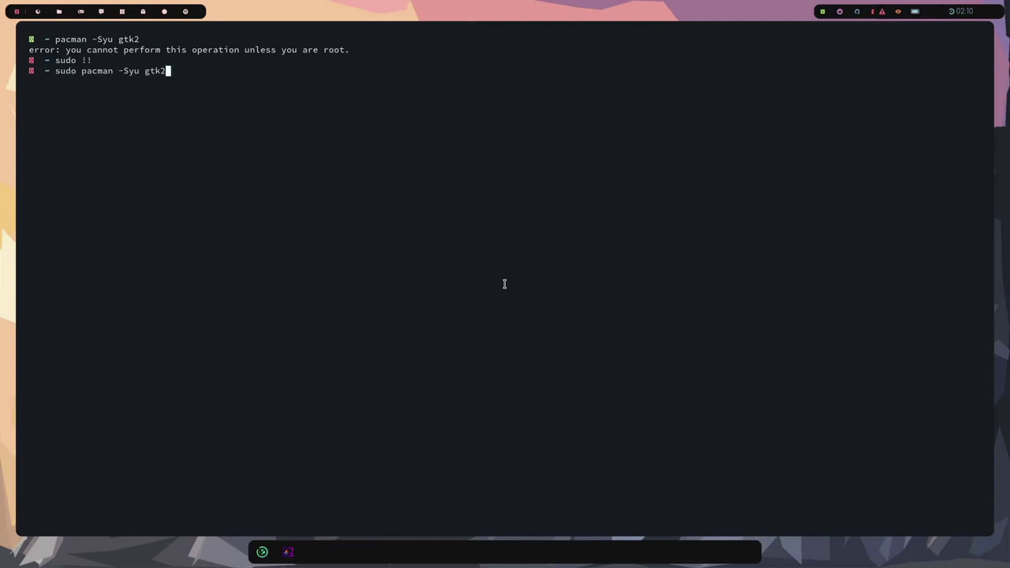
key("Return")
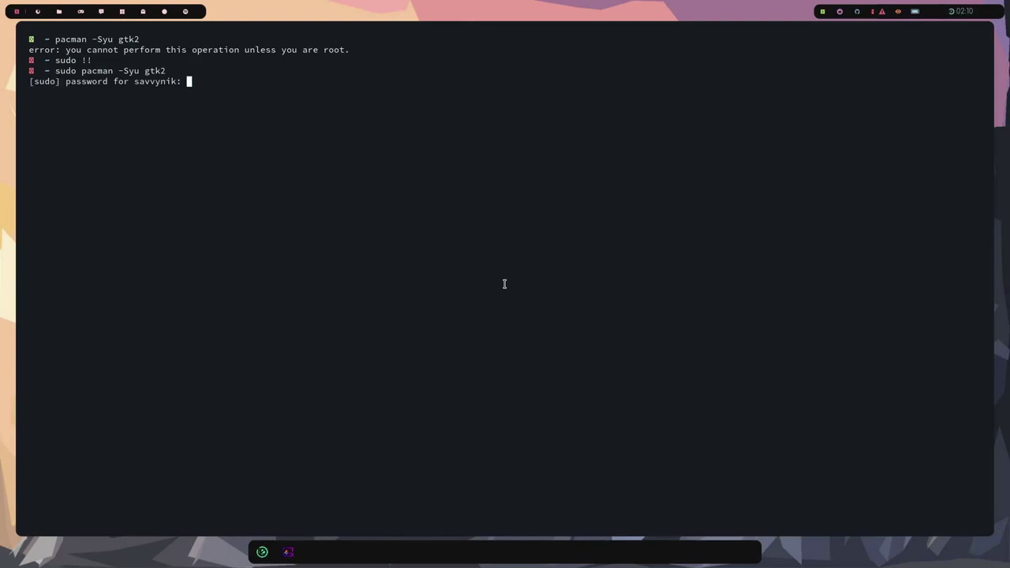
key("Return")
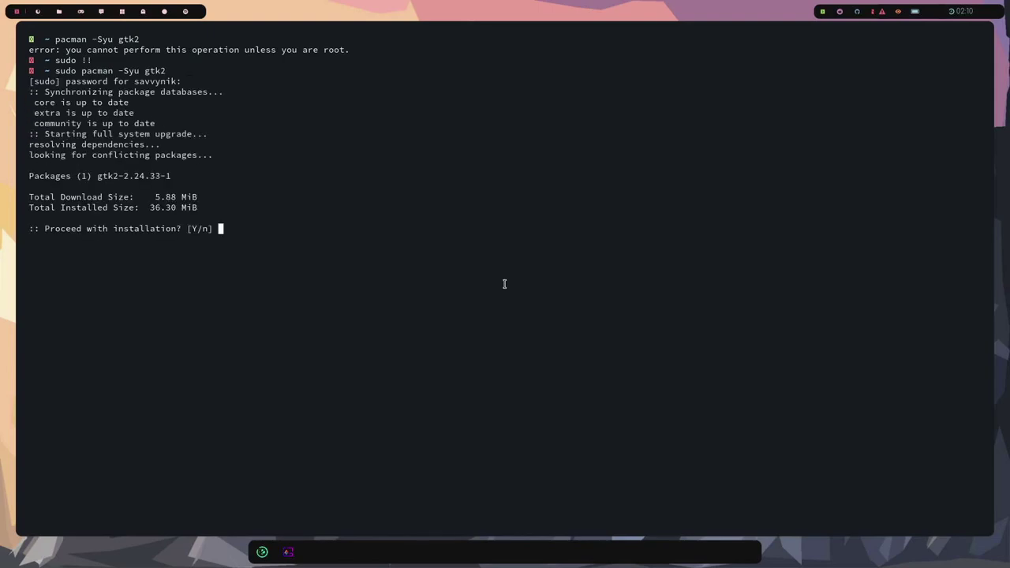
key("Return")
Step: Clear the terminal, then recall the install command and trim the trailing 2
type("clear")
key("Return")
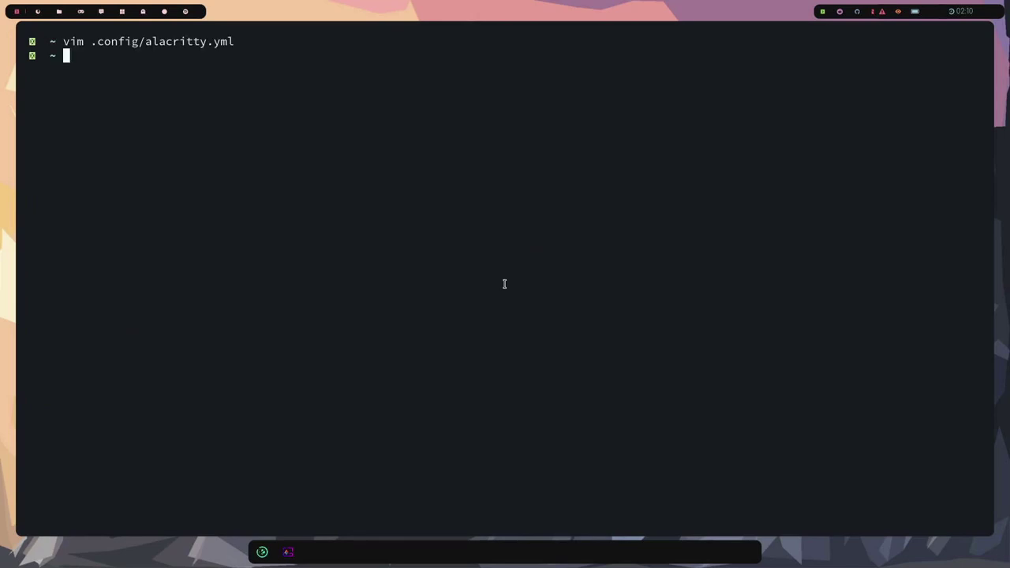
key("Up")
key("Up")
key("Up")
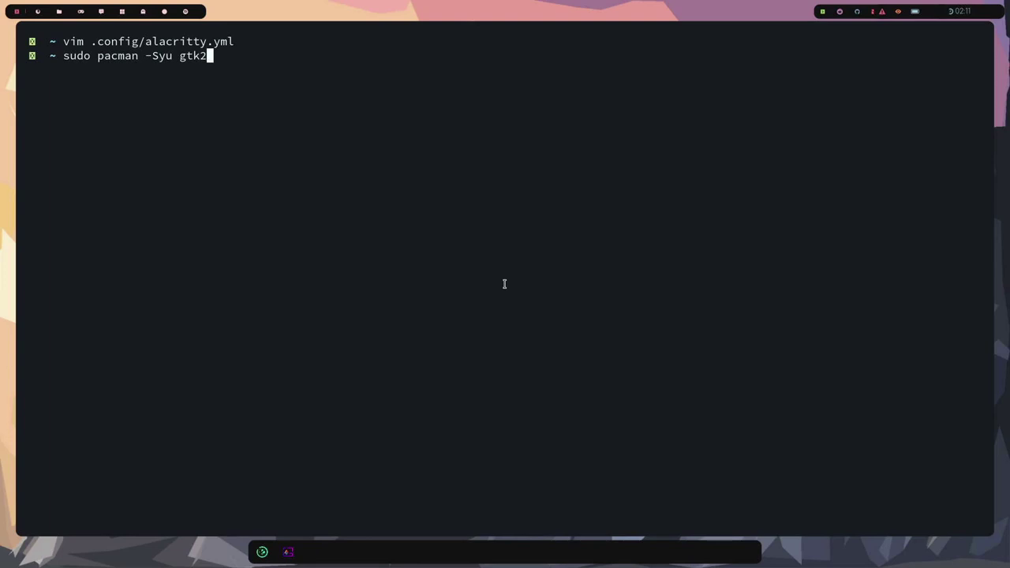
key("BackSpace")
key("BackSpace")
key("BackSpace")
key("BackSpace")
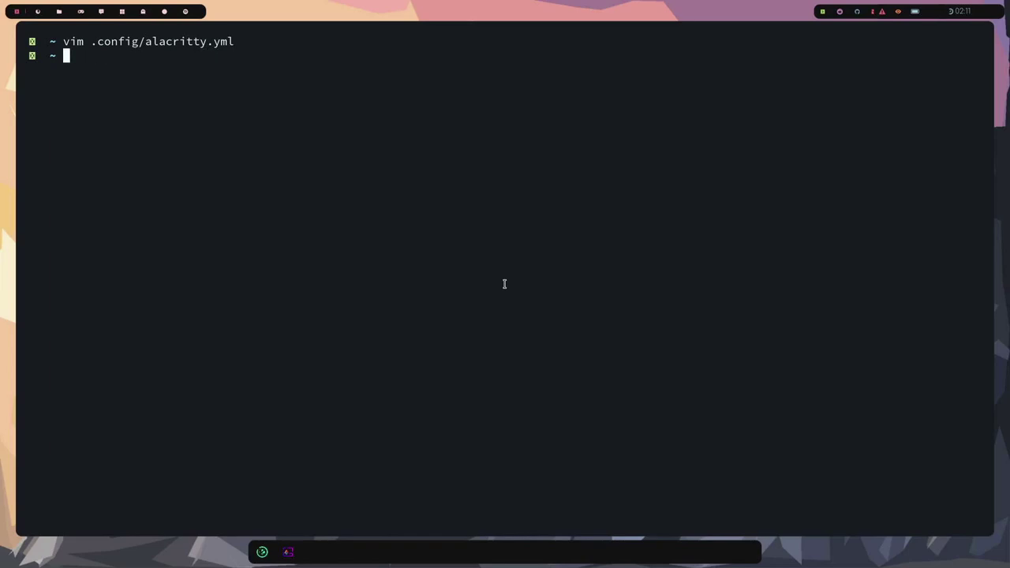
Step: Launch tint2conf and select the panellauncher.tint2rc theme
type("tint2conf")
key("Return")
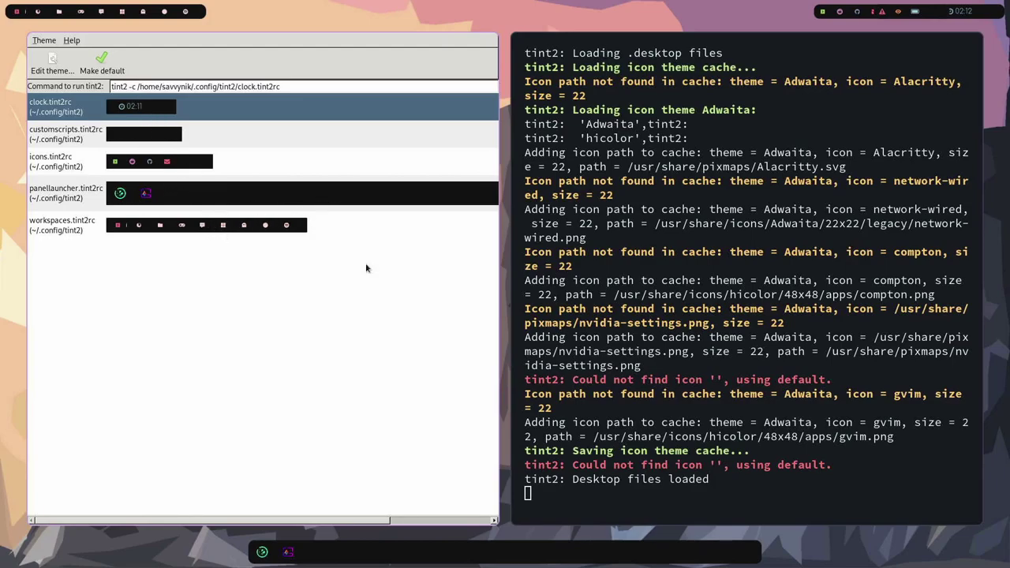
left_click(341, 201)
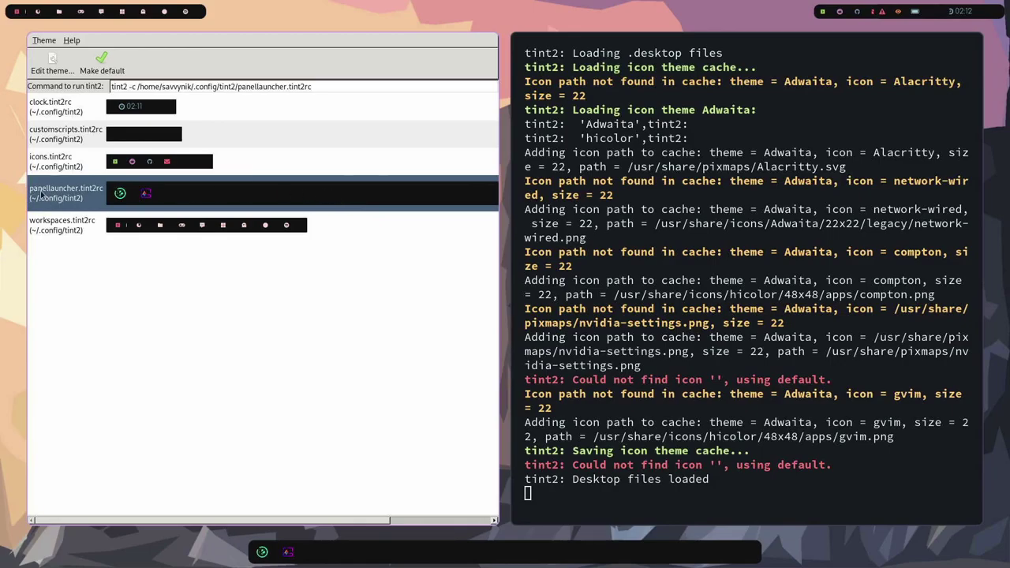
Step: Open panellauncher.tint2rc for editing and apply a panel Length of 33 instead of 66
double_click(265, 196)
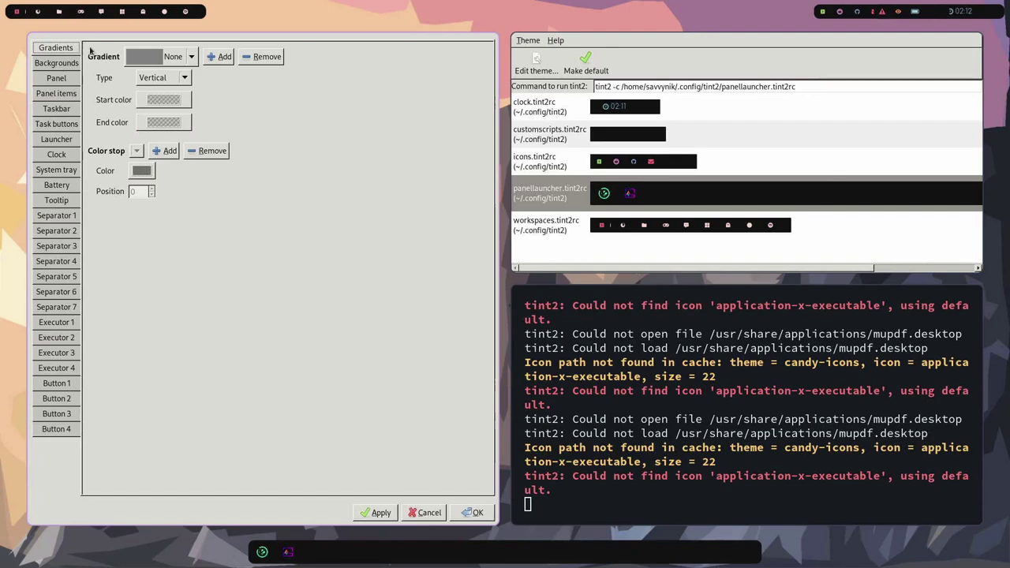
key("Down")
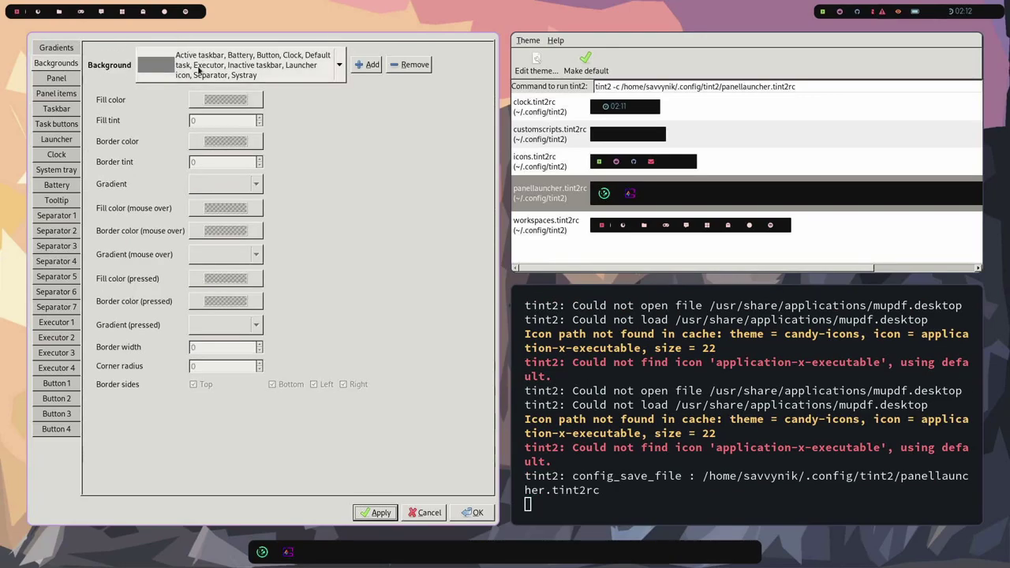
left_click(55, 79)
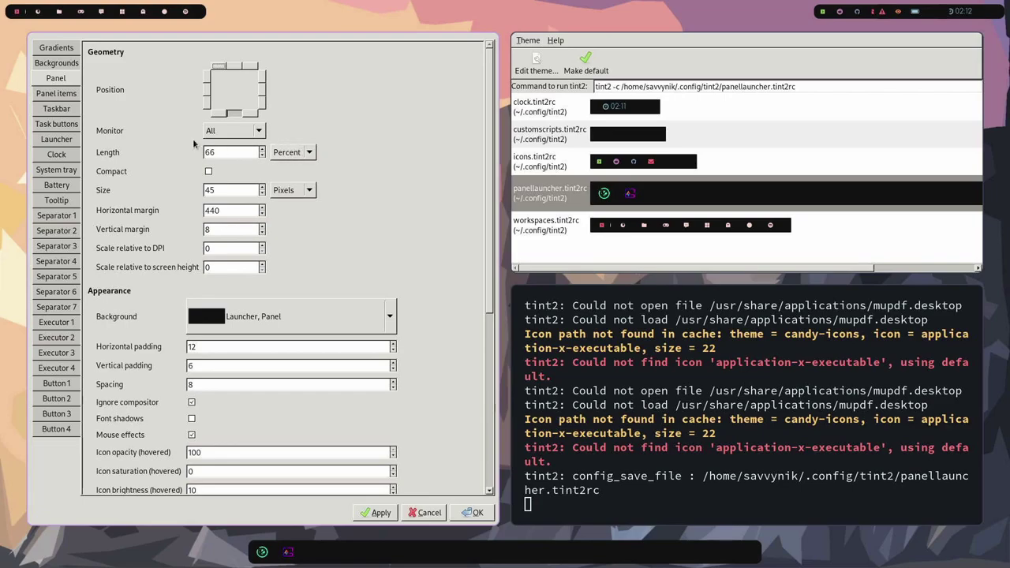
left_click_drag(208, 155, 189, 153)
mouse_move(292, 190)
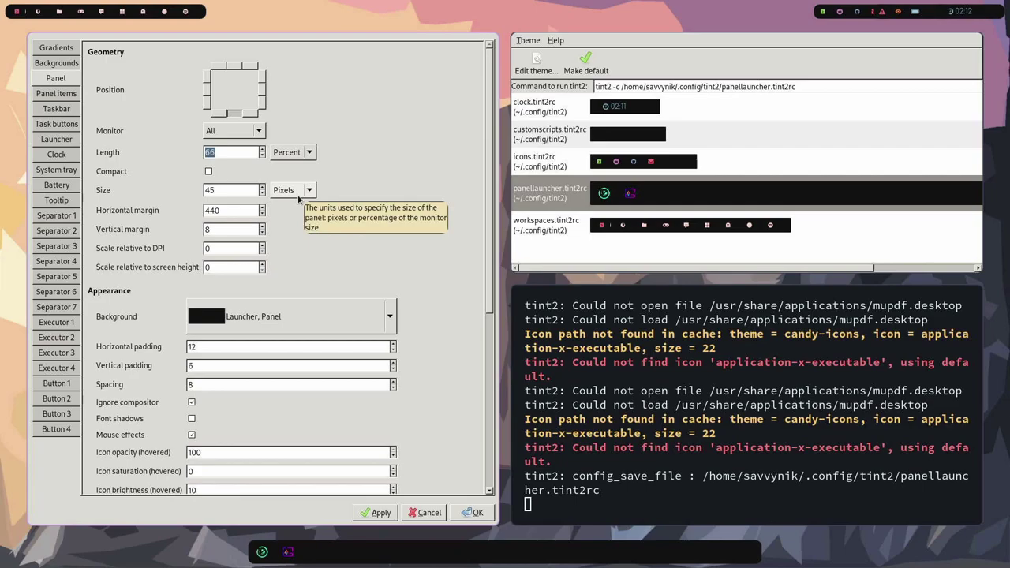
type("33")
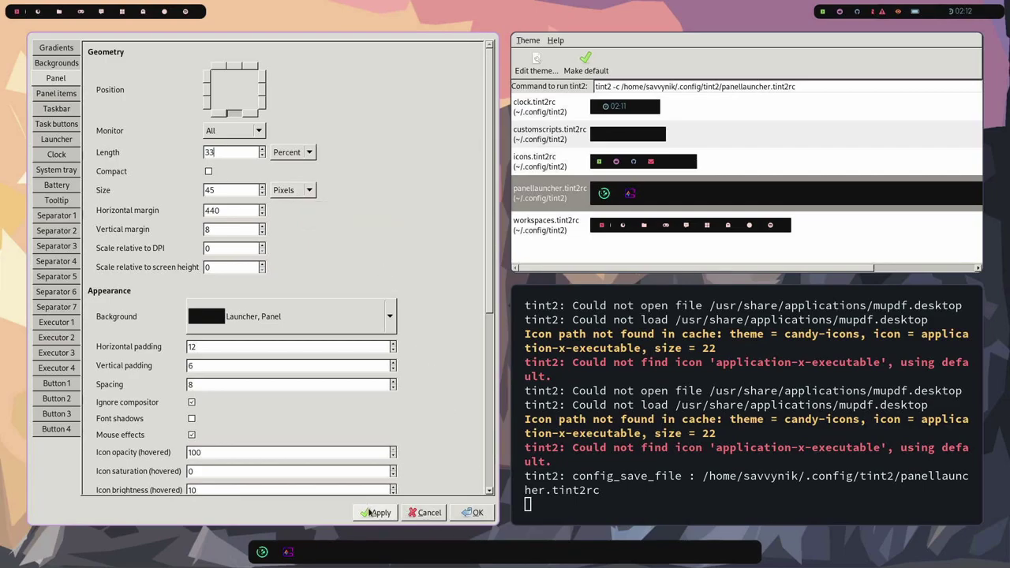
left_click(371, 513)
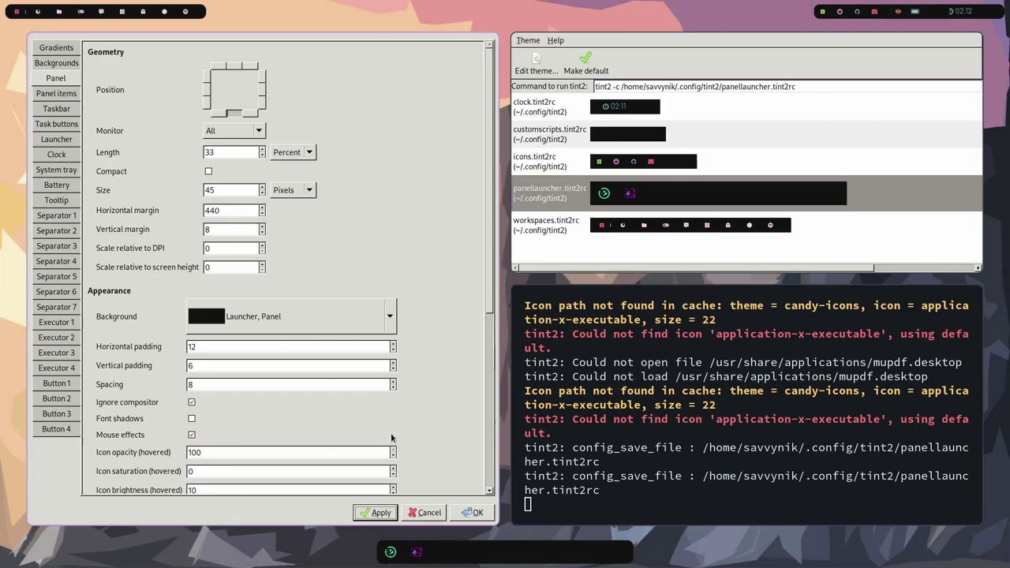
Step: Apply a panel Size of 50 and review the remaining panel settings
double_click(209, 191)
type("5")
left_click(376, 512)
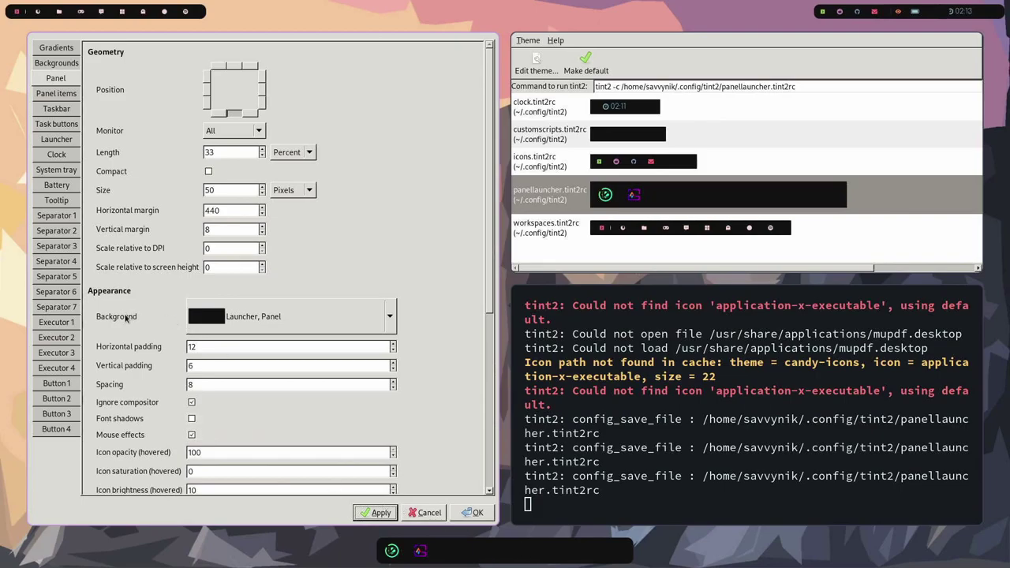
scroll(192, 83, "down", 2)
scroll(316, 157, "down", 4)
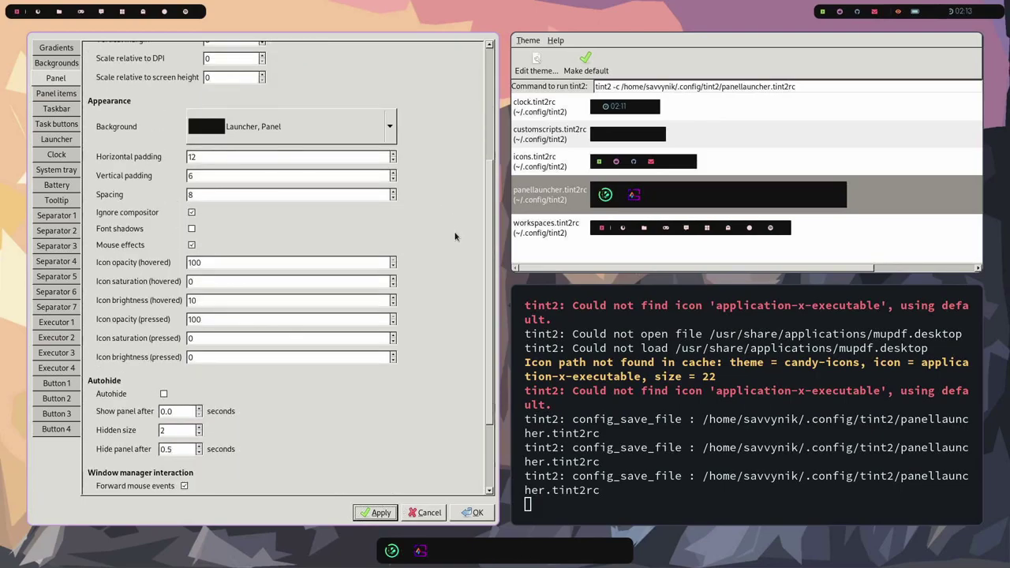
scroll(442, 237, "down", 3)
scroll(448, 265, "up", 1)
scroll(442, 252, "up", 6)
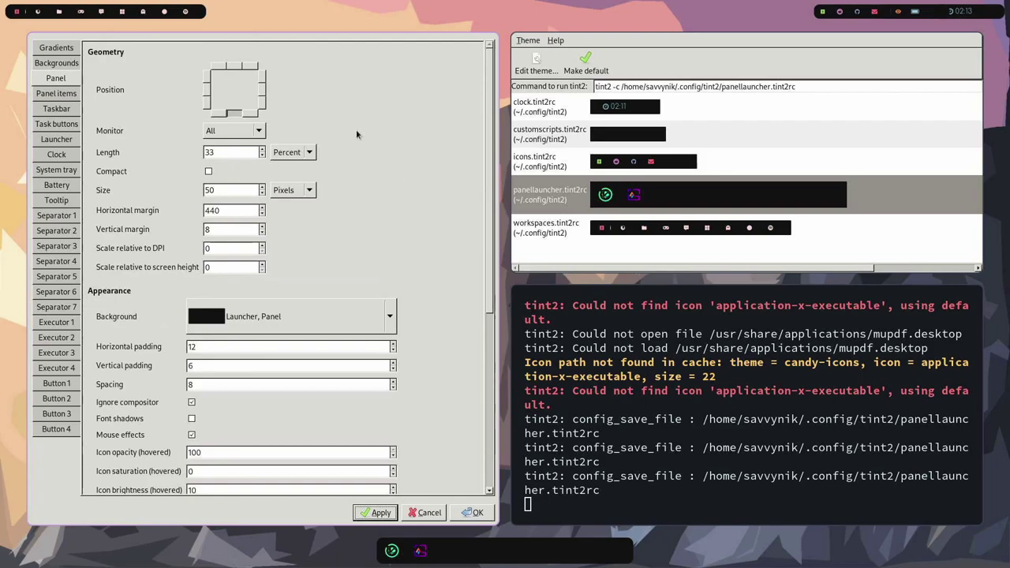
Step: On the Launcher page, remove spotify, the nativefier web app, flameshot and firefox
left_click(48, 94)
left_click(75, 111)
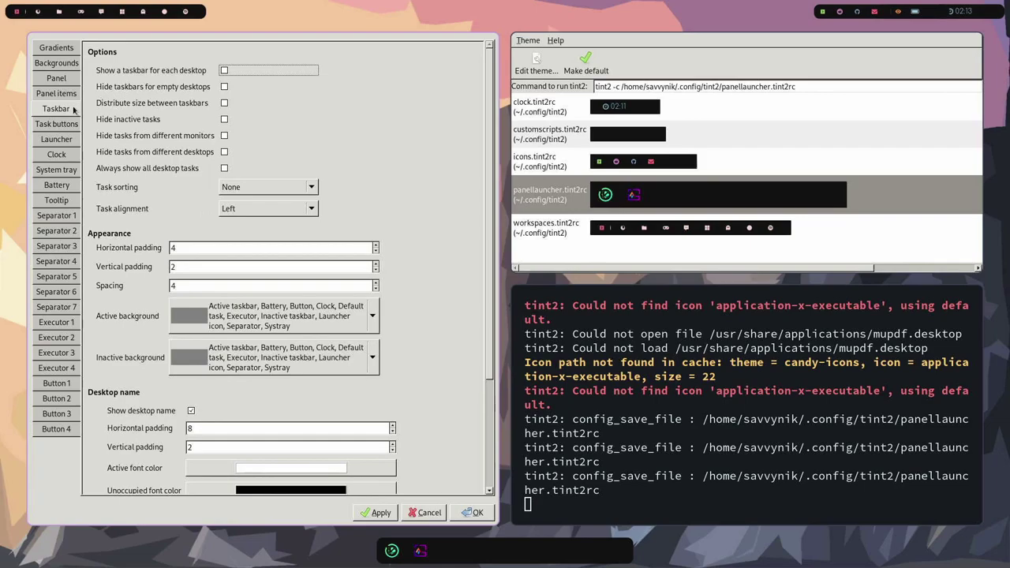
left_click(70, 124)
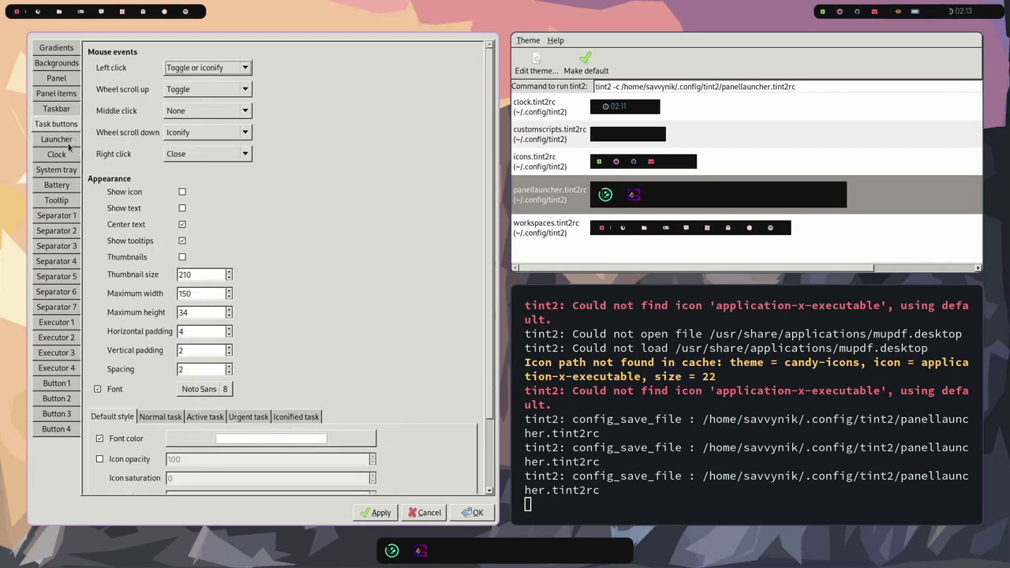
left_click(76, 140)
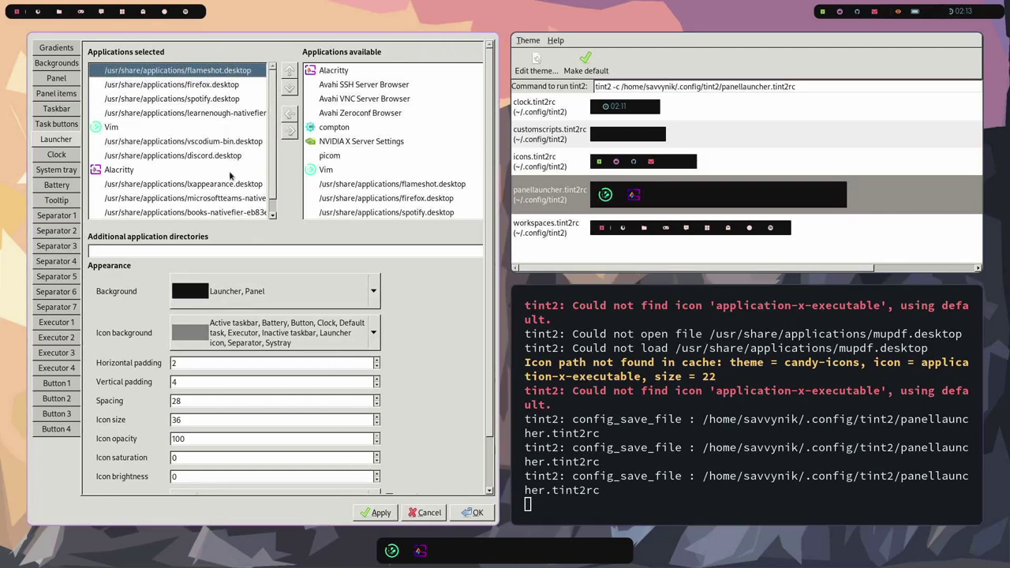
scroll(266, 174, "down", 1)
scroll(253, 102, "up", 1)
left_click(235, 85)
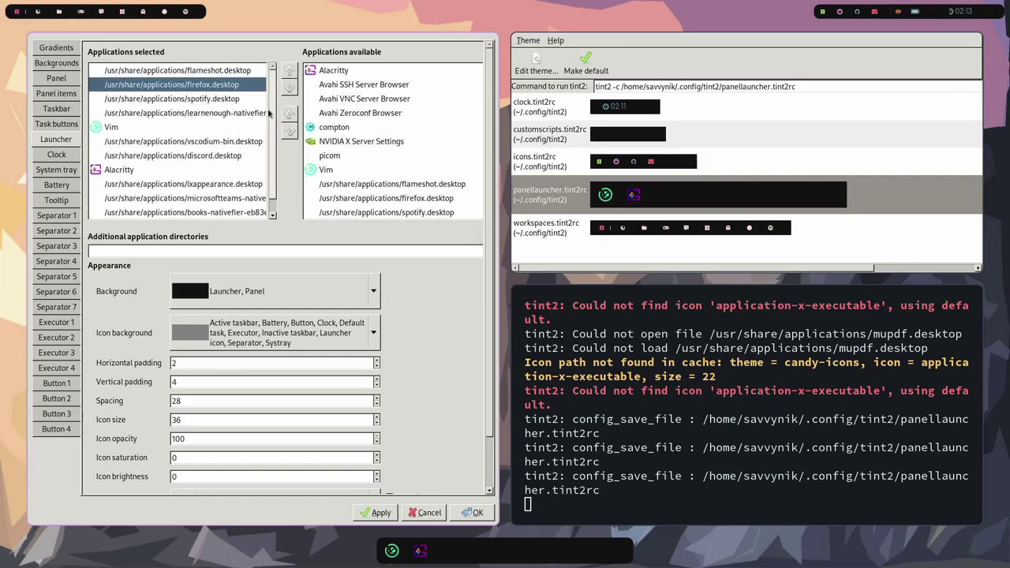
left_click(203, 100)
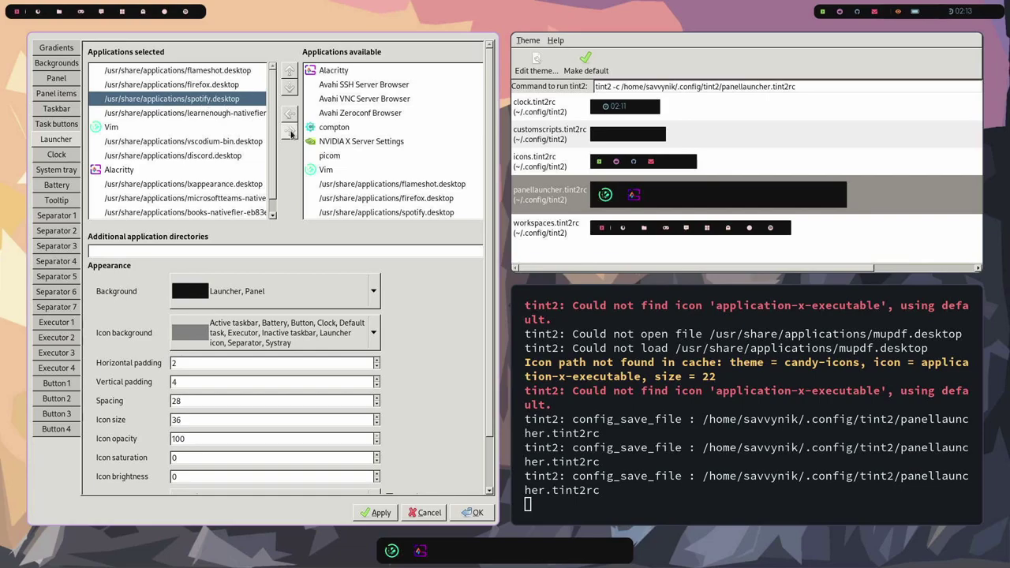
left_click(290, 132)
left_click(290, 133)
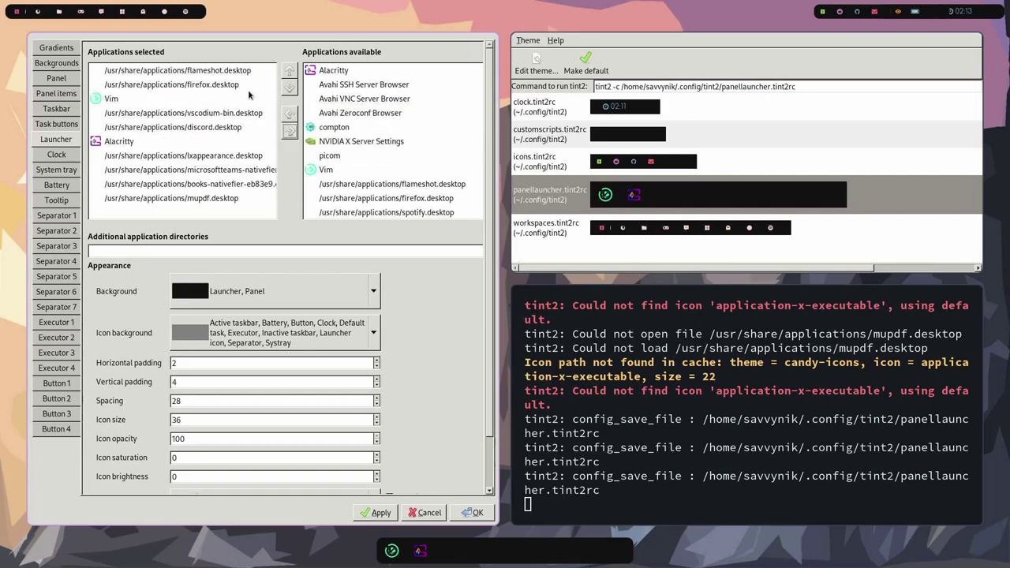
left_click(291, 132)
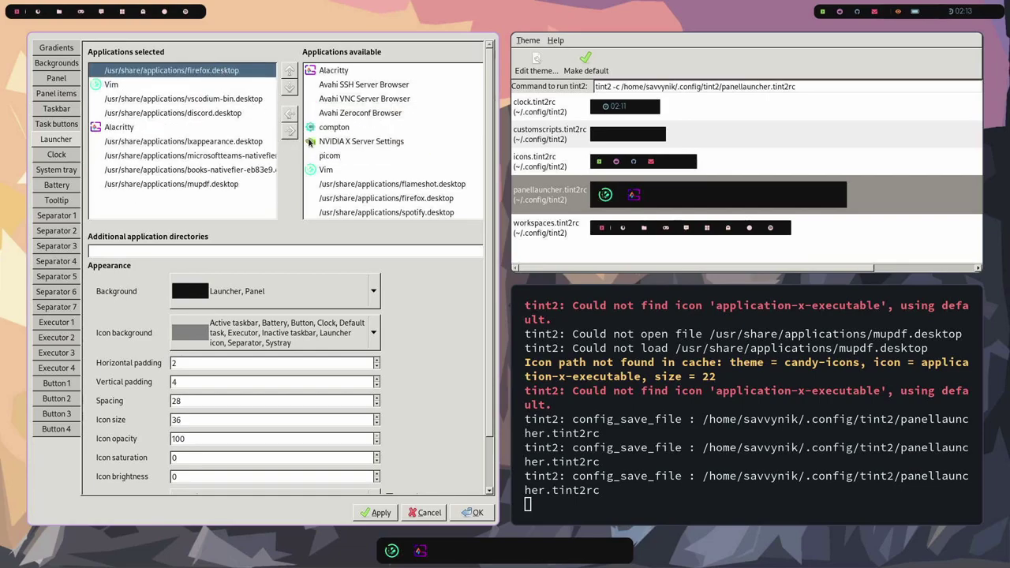
left_click(291, 133)
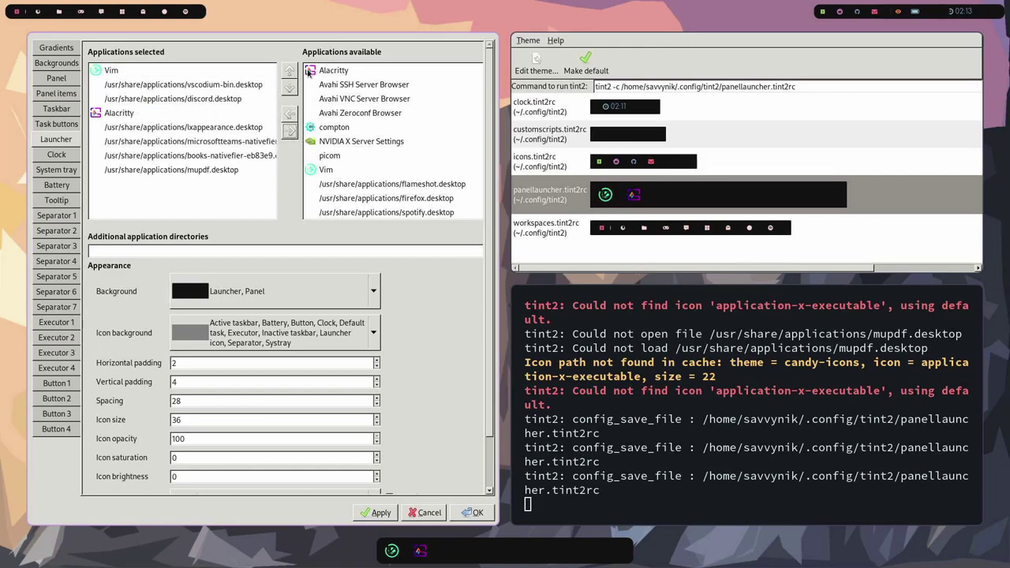
Step: Add NVIDIA X Server Settings to the launcher's selected applications
left_click(370, 145)
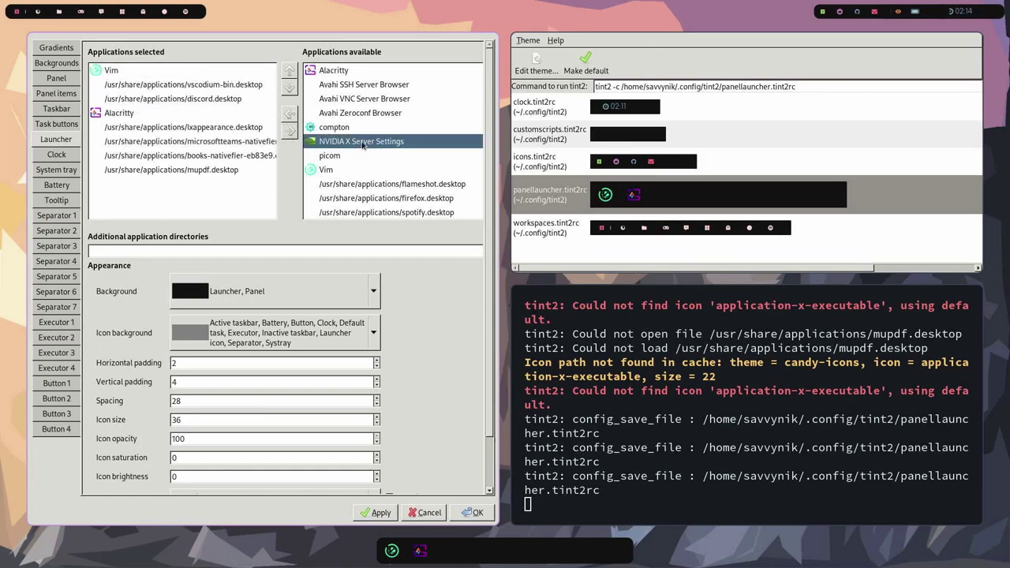
left_click(288, 115)
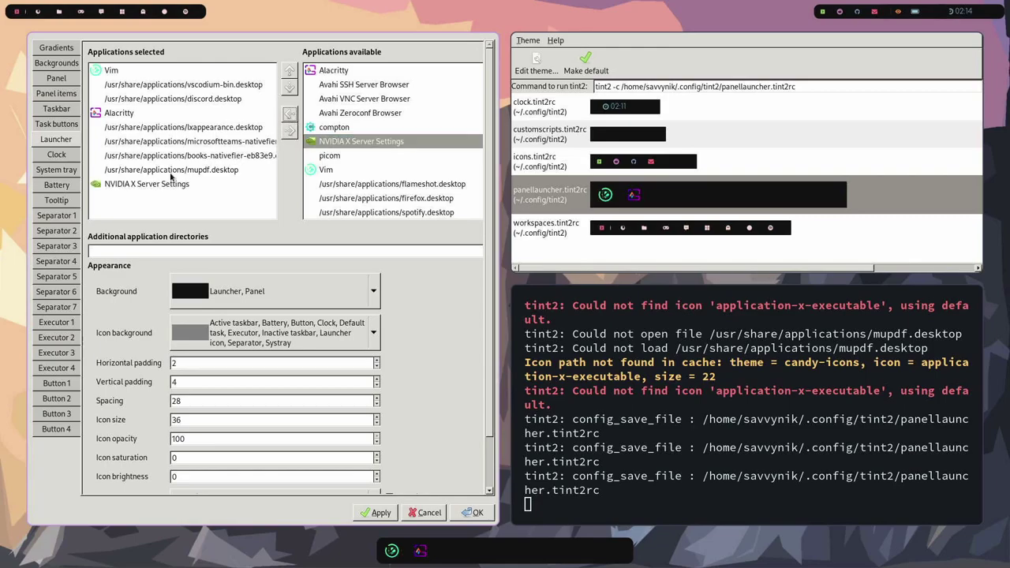
left_click(401, 174)
scroll(402, 181, "down", 3)
scroll(404, 194, "up", 3)
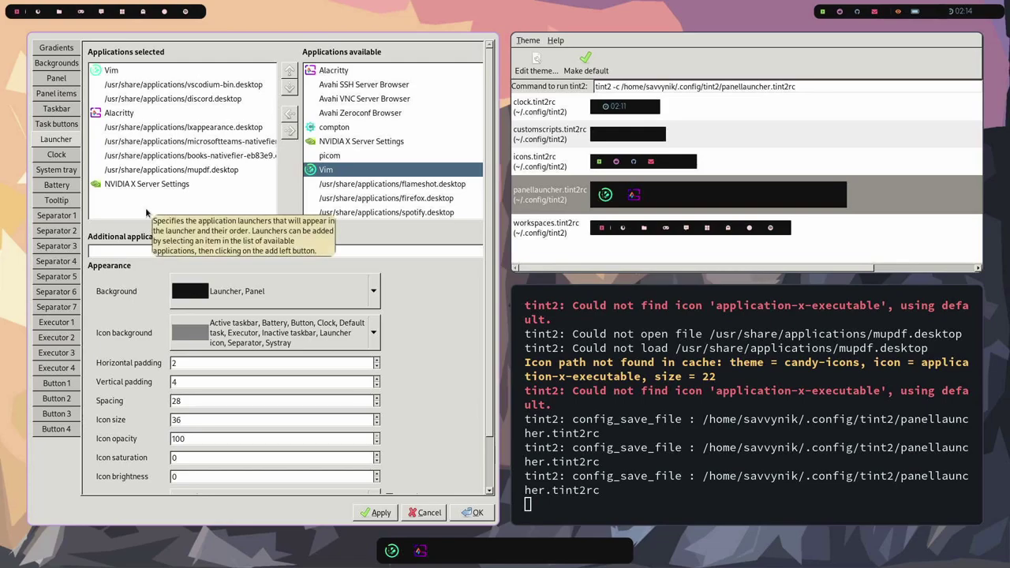
Step: Apply the launcher list so the NVIDIA icon appears, then close tint2conf with Ctrl+Q
left_click(376, 512)
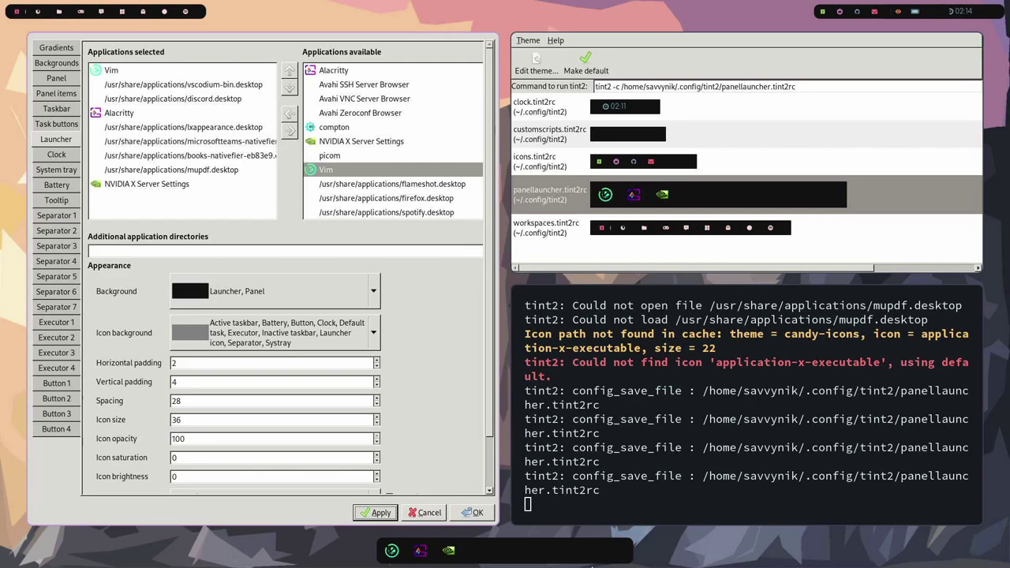
left_click(431, 513)
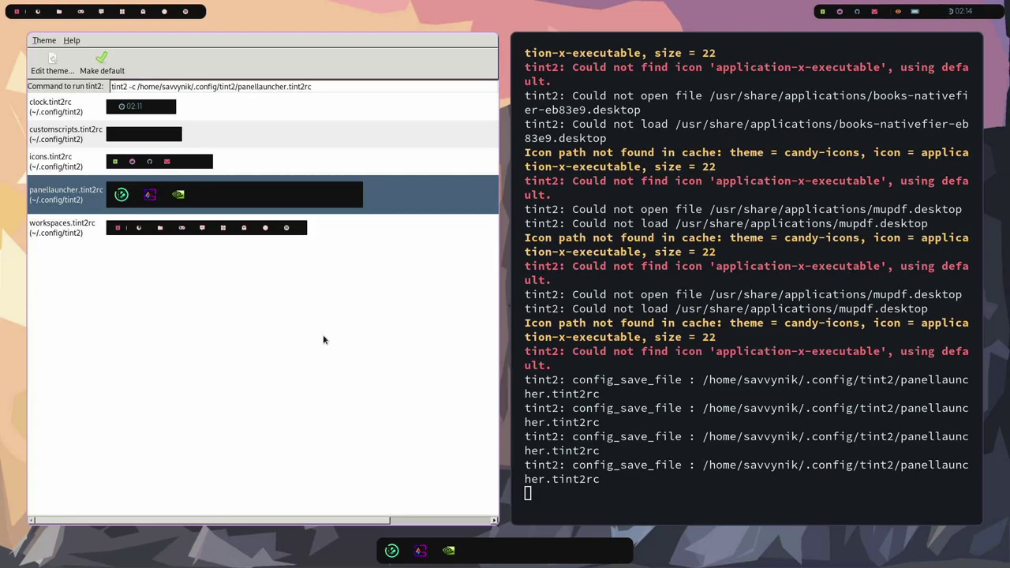
key("ctrl+q")
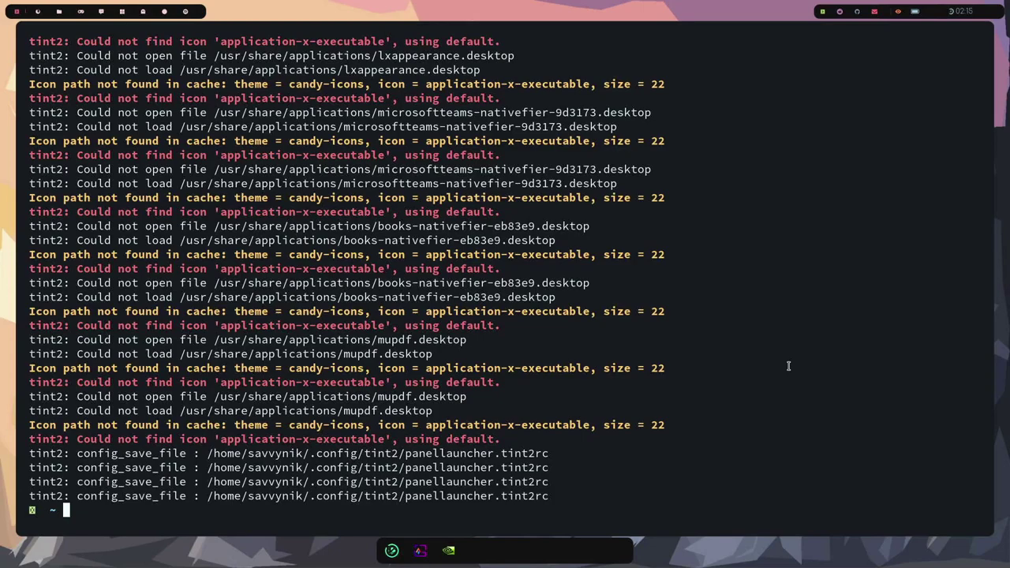
Step: Clear the terminal, then briefly show and dismiss the rofi launcher and Goodbye power menu
key("ctrl+l")
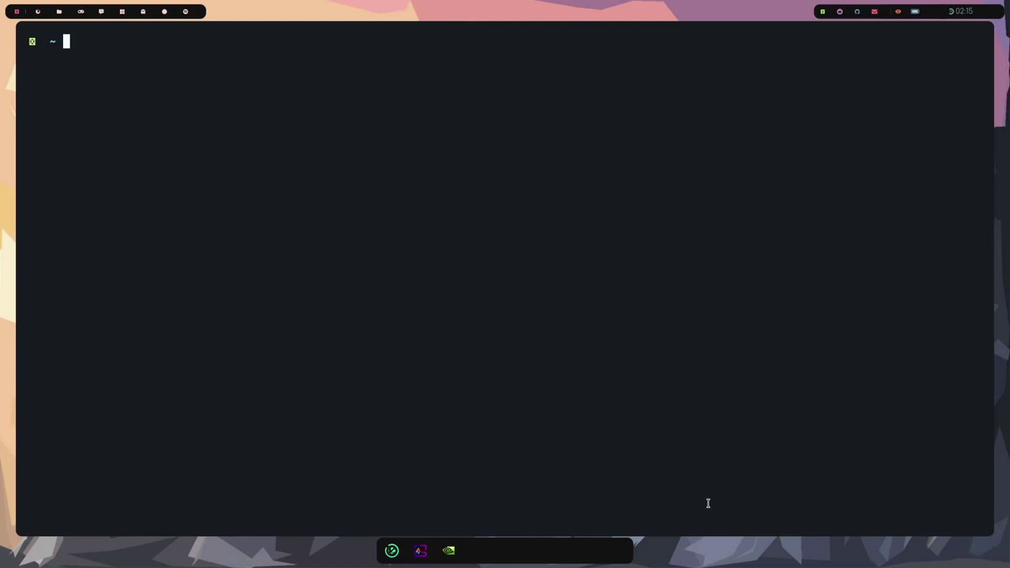
key("super+d")
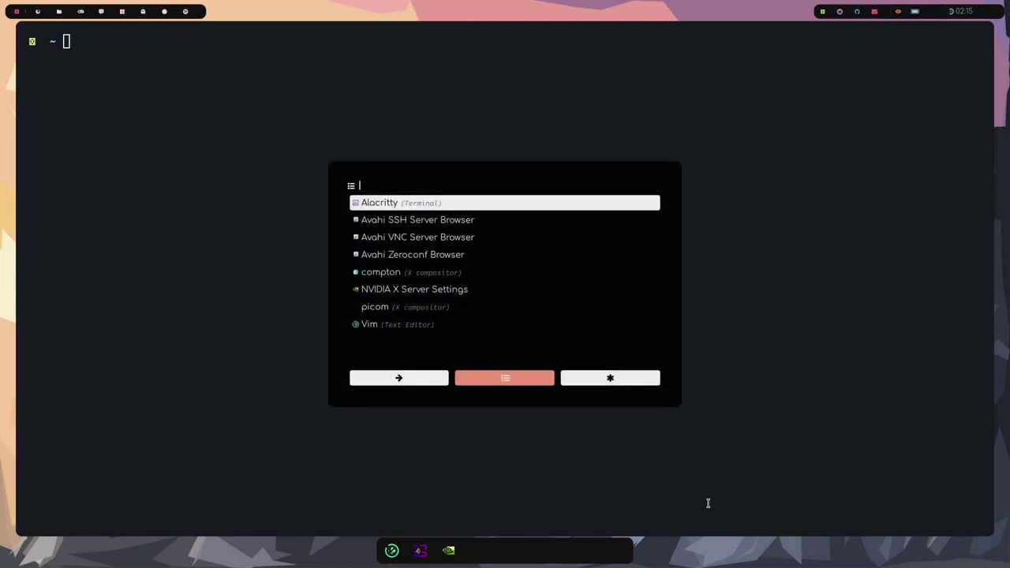
key("Escape")
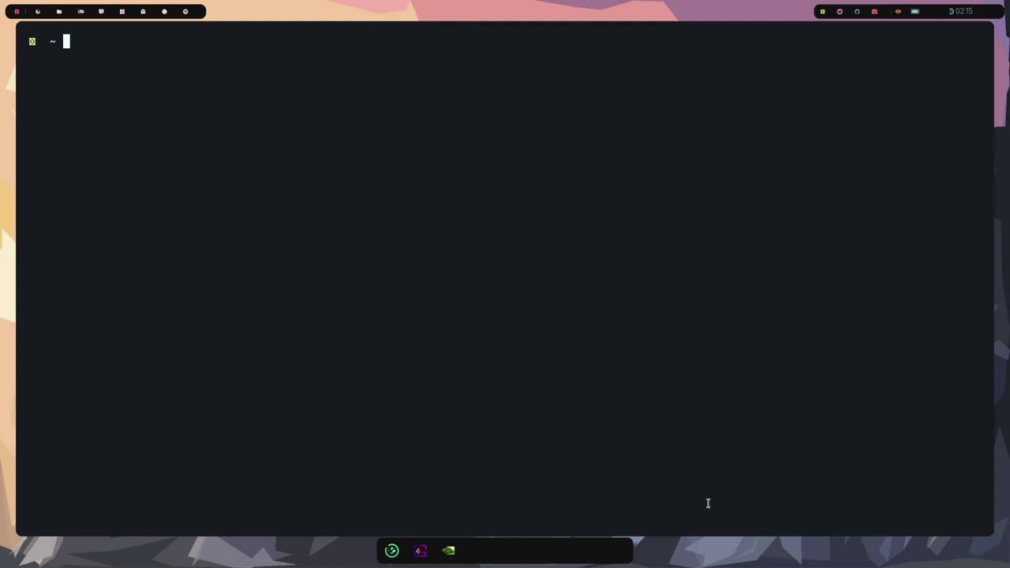
key("super+x")
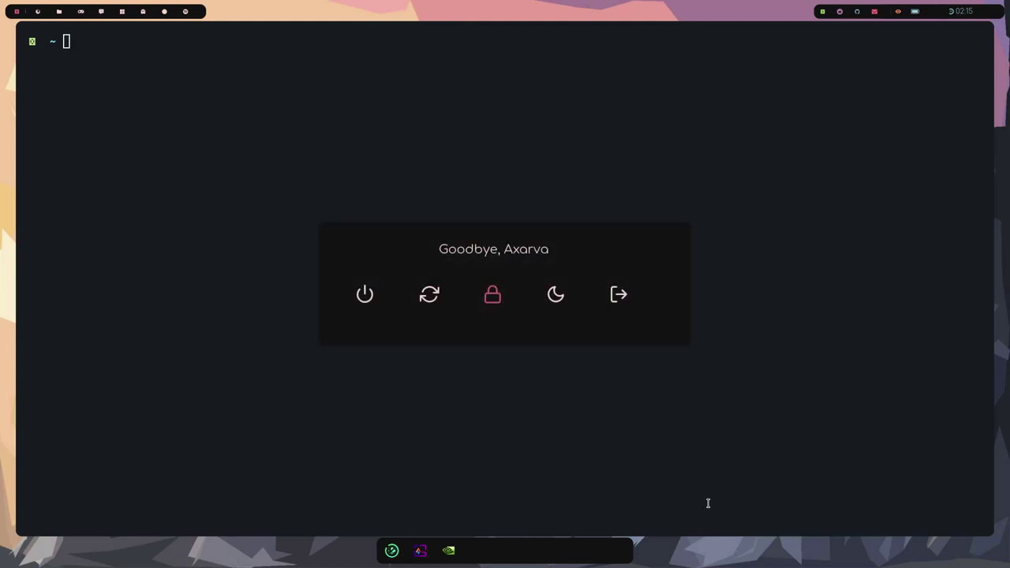
key("Escape")
key("super+F1")
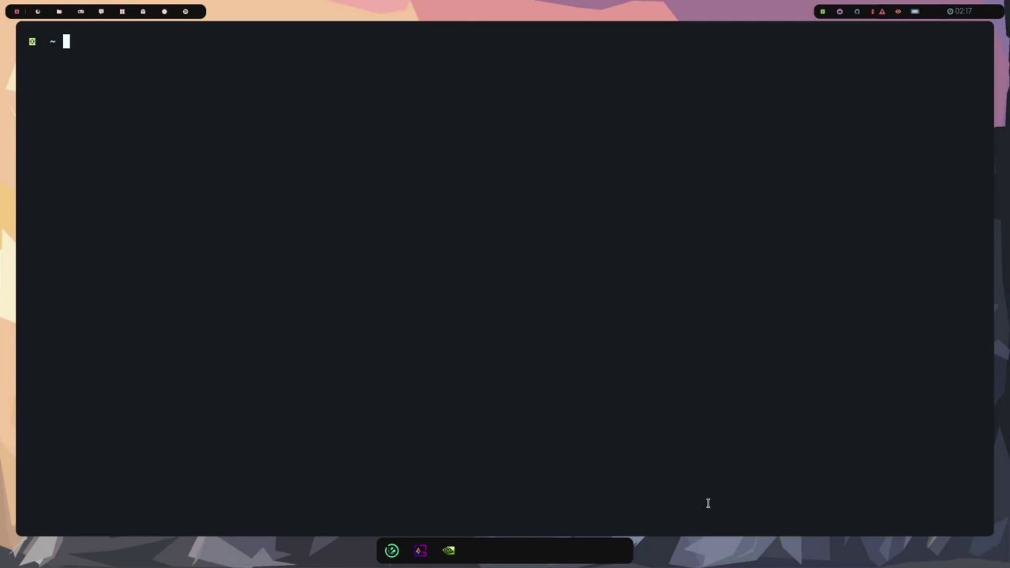
Step: Spawn another terminal, cycle layouts, and drag a floating window before re-tiling it into the layout
key("super+Return")
key("super+Return")
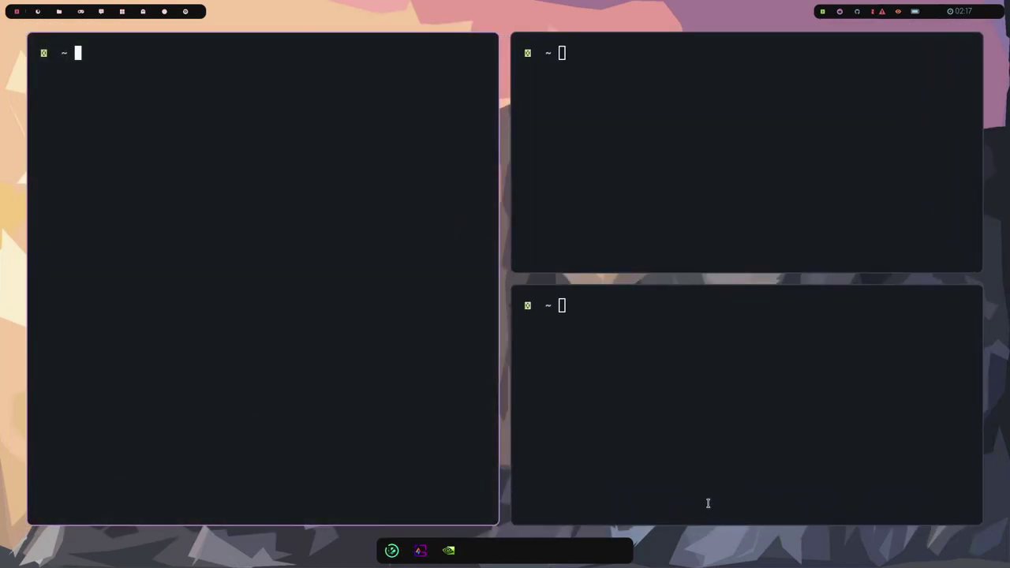
key("super+Right")
key("super+Left")
key("super+space")
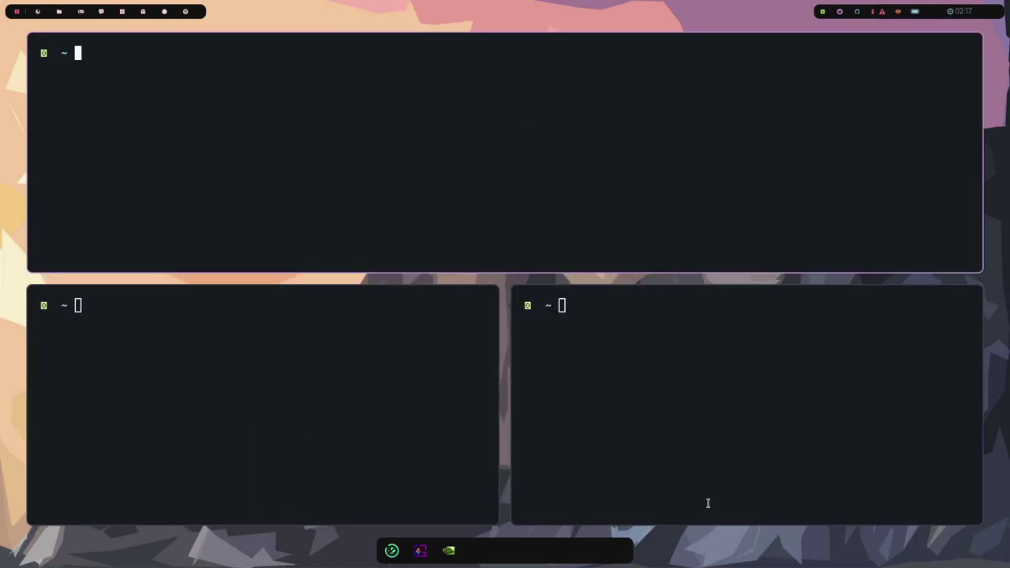
key("super+space")
key("super+space")
key("super+space")
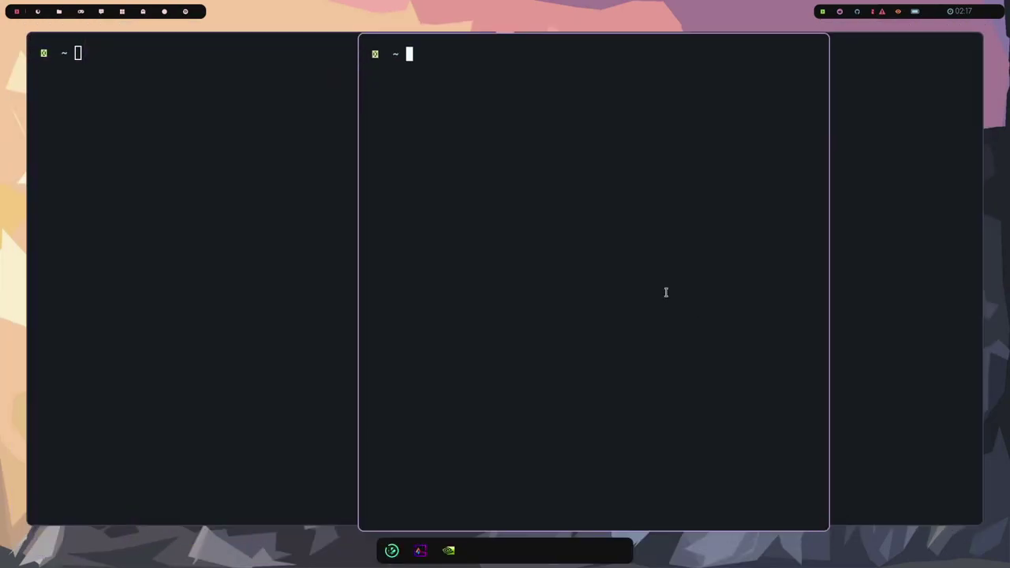
mouse_move(666, 292)
left_mouse_down()
mouse_move(591, 316)
mouse_move(586, 354)
mouse_move(487, 332)
mouse_move(553, 289)
mouse_move(565, 300)
left_mouse_up()
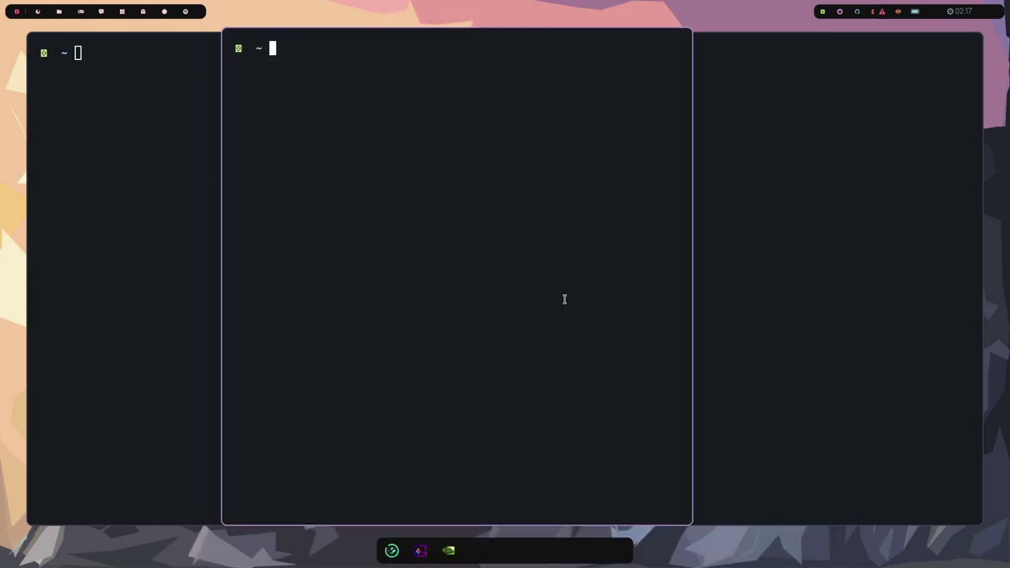
key("super+shift+space")
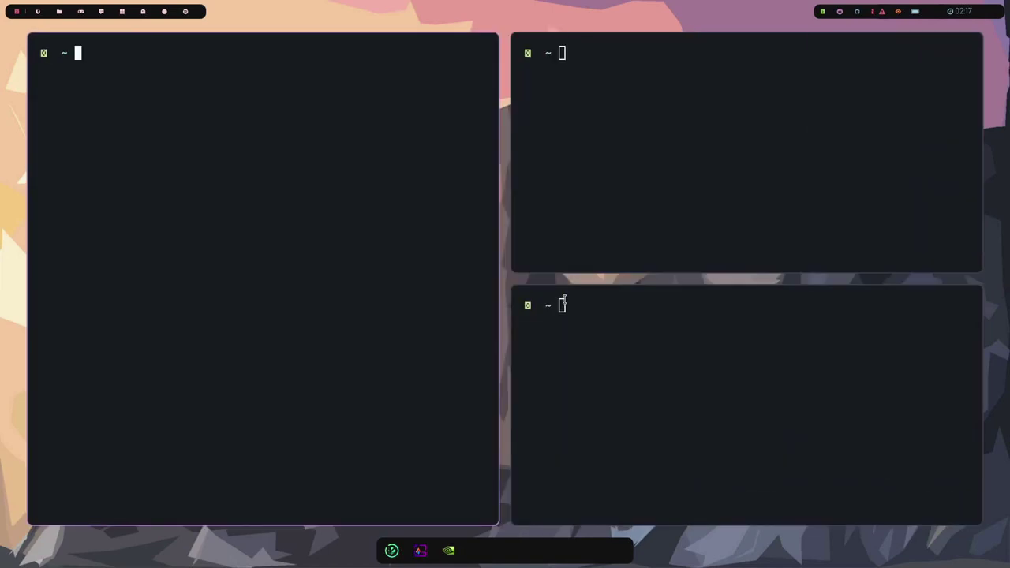